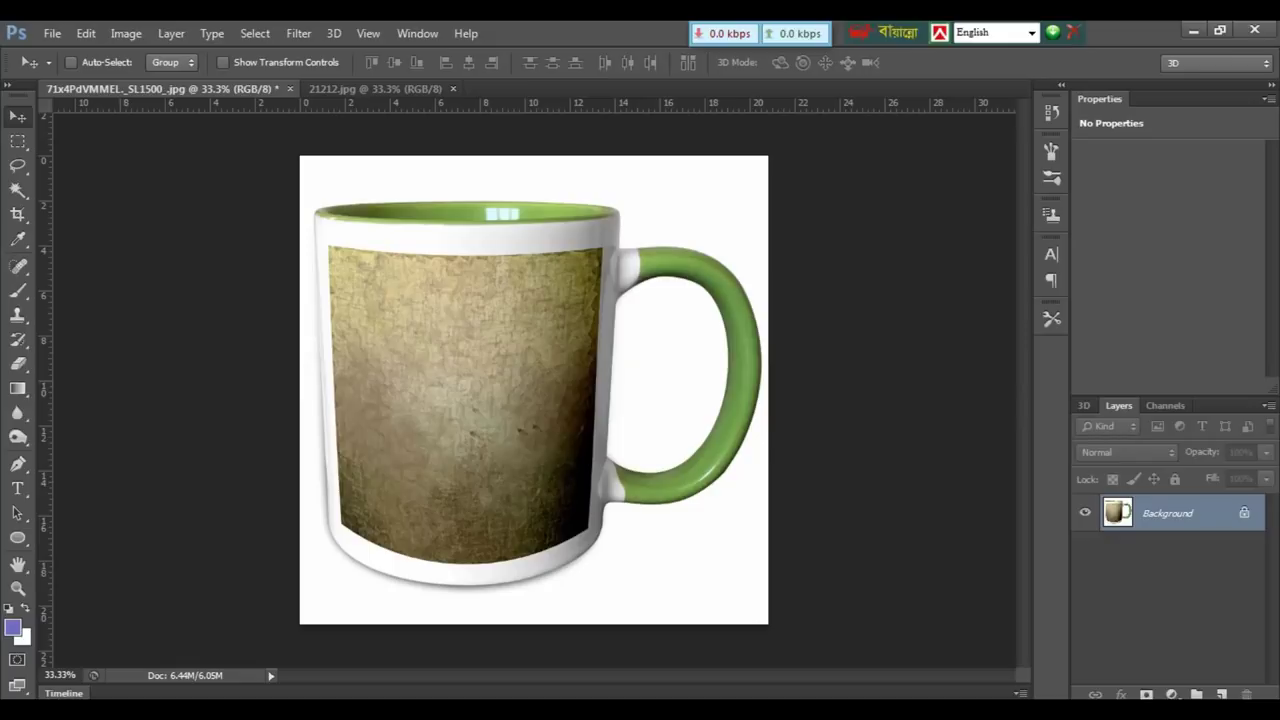
Bring the portrait photo into the mug document as a new layer and start Free Transform.
click(366, 90)
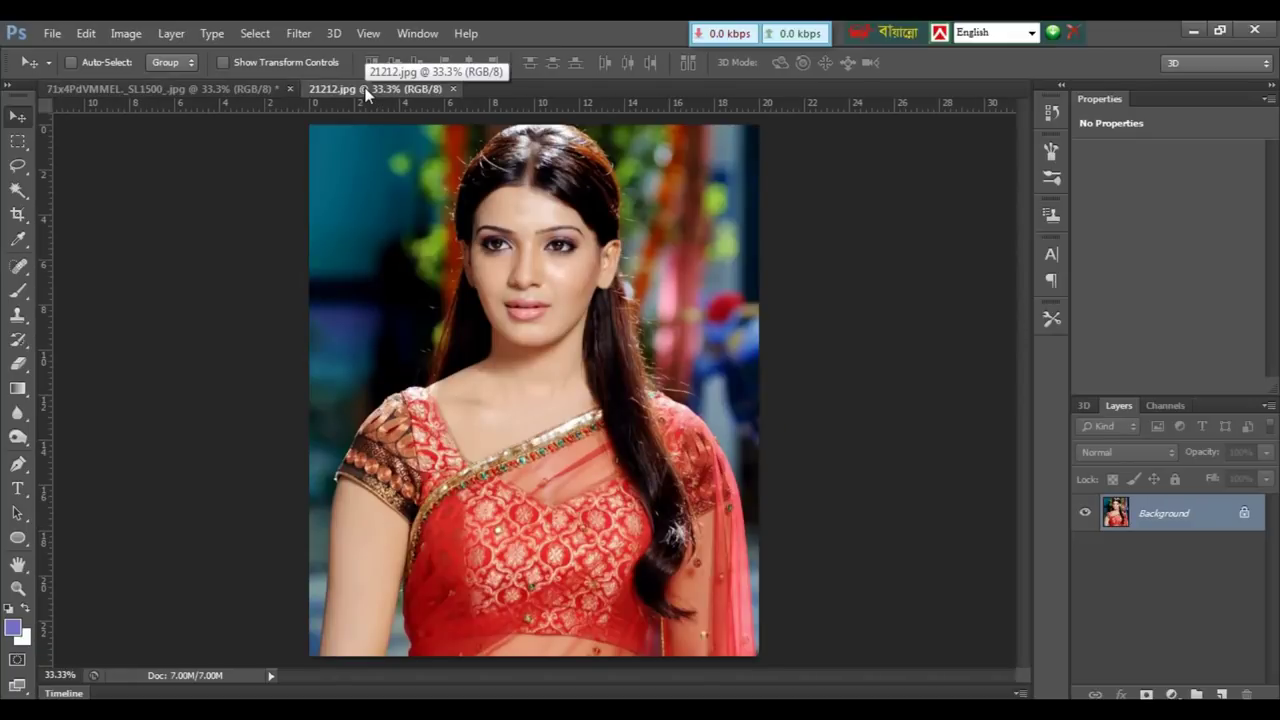
click(270, 89)
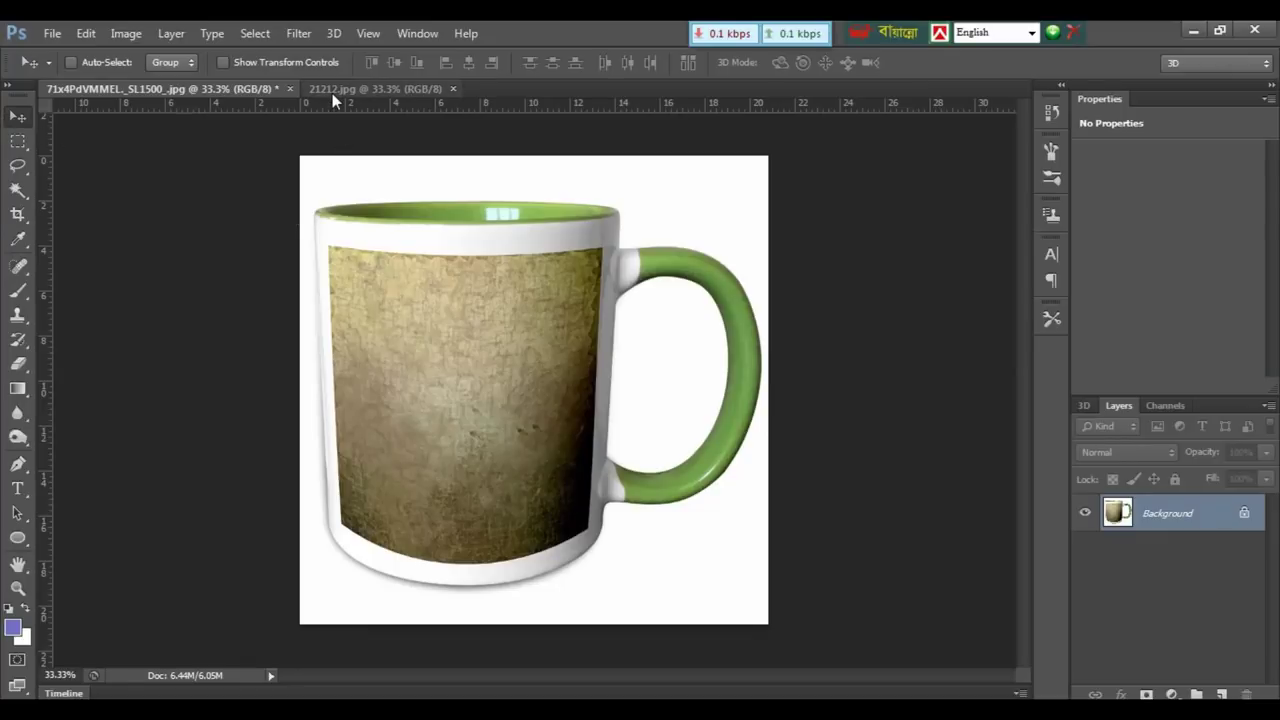
click(332, 92)
mouse_move(473, 240)
mouse_down()
mouse_move(270, 62)
mouse_move(313, 158)
mouse_move(397, 240)
mouse_up()
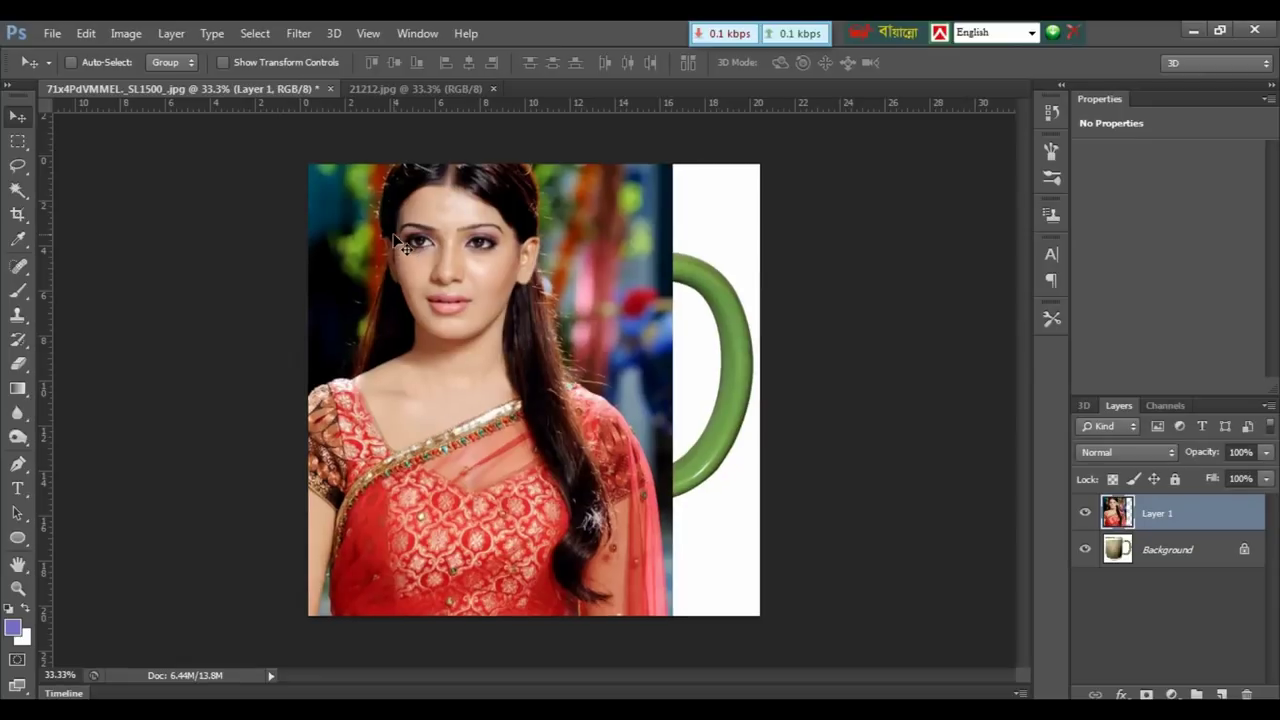
key(ctrl+minus)
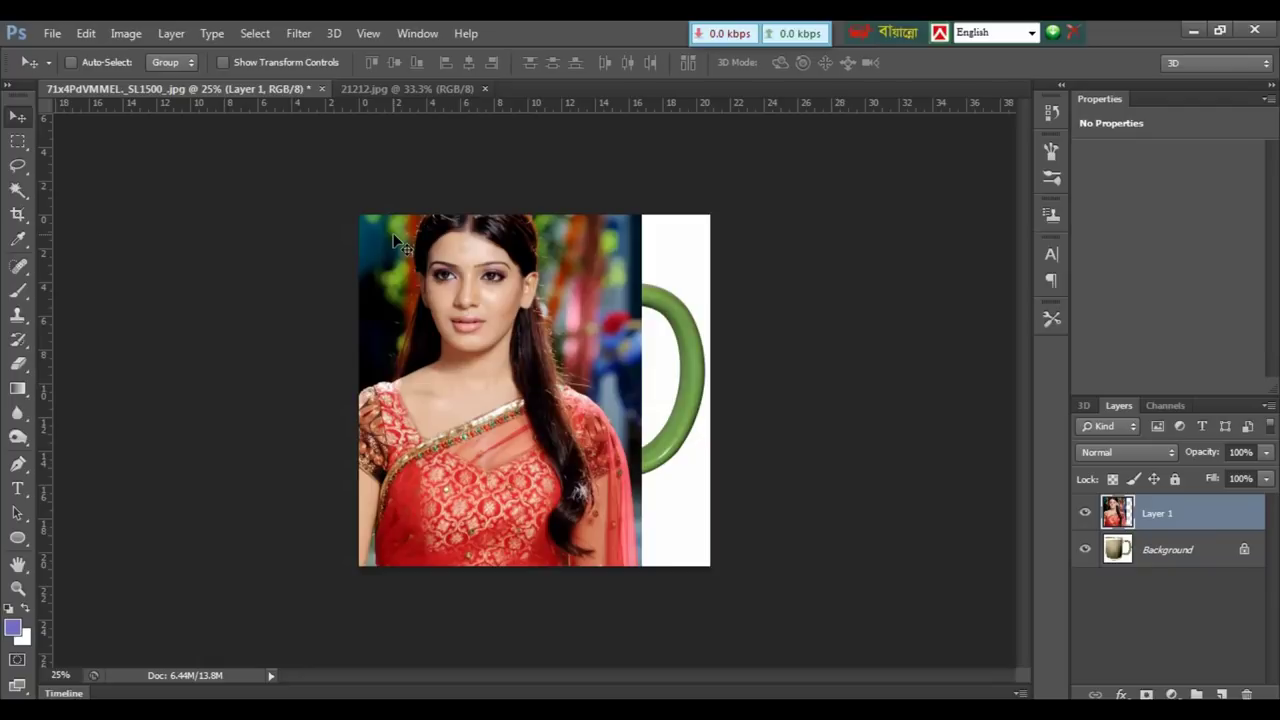
key(ctrl+t)
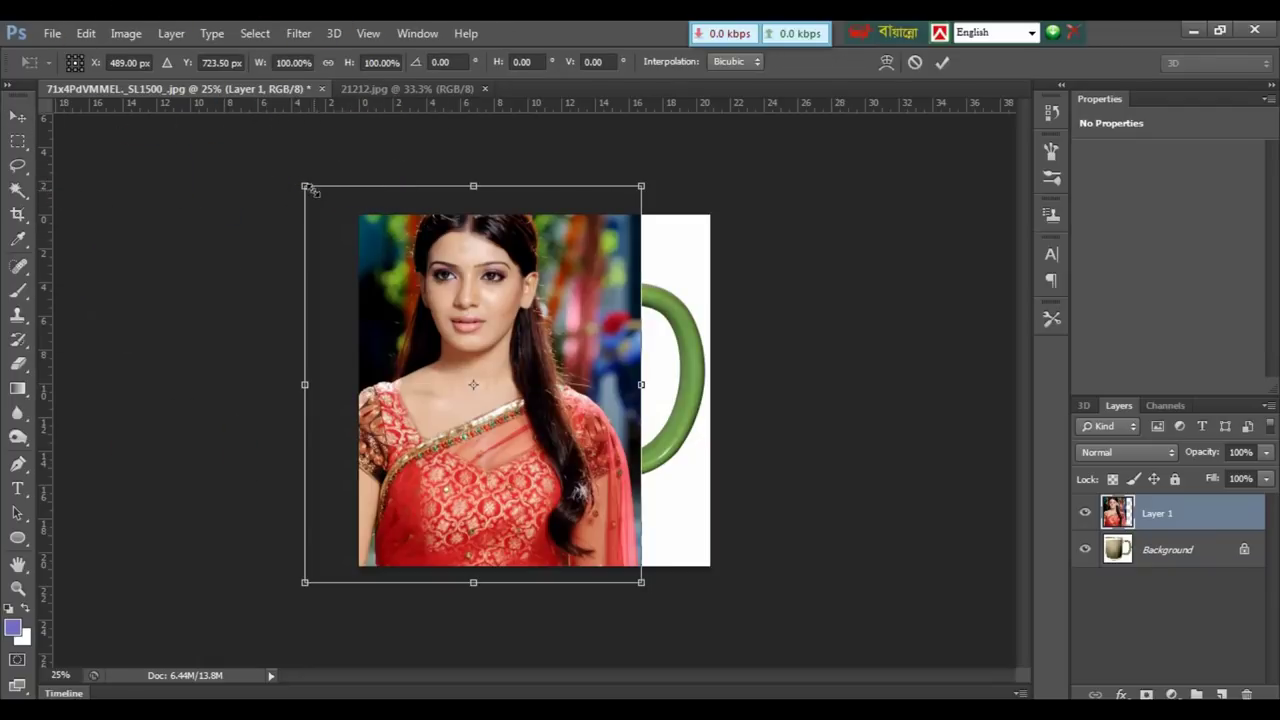
Scale the portrait to about 60% and move it onto the mug's front below the rim.
drag(305, 186, 341, 228)
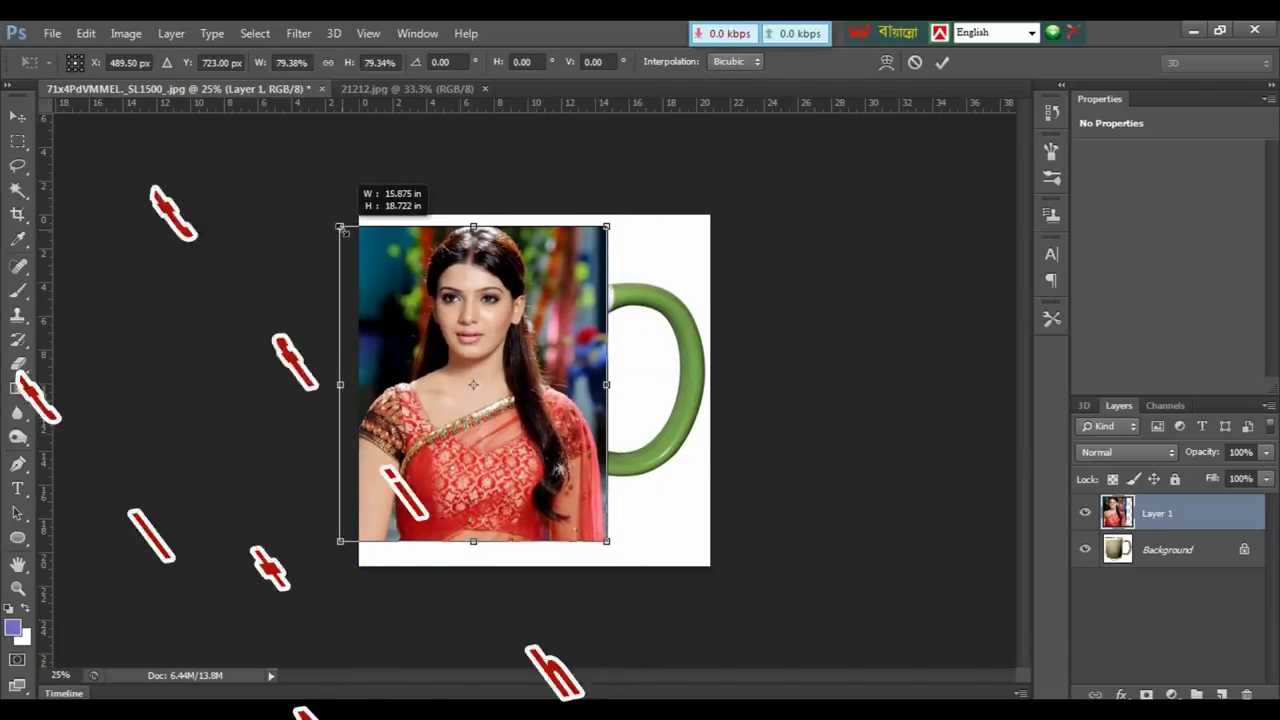
drag(341, 228, 365, 255)
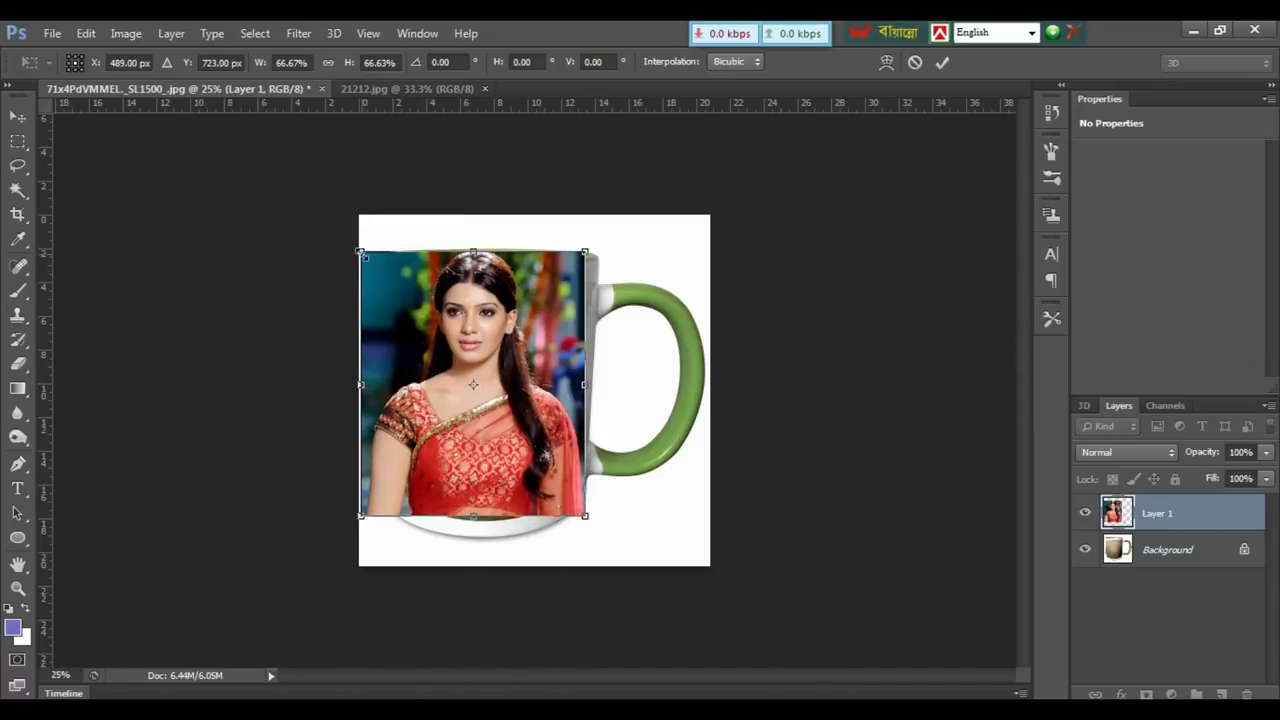
drag(360, 251, 364, 255)
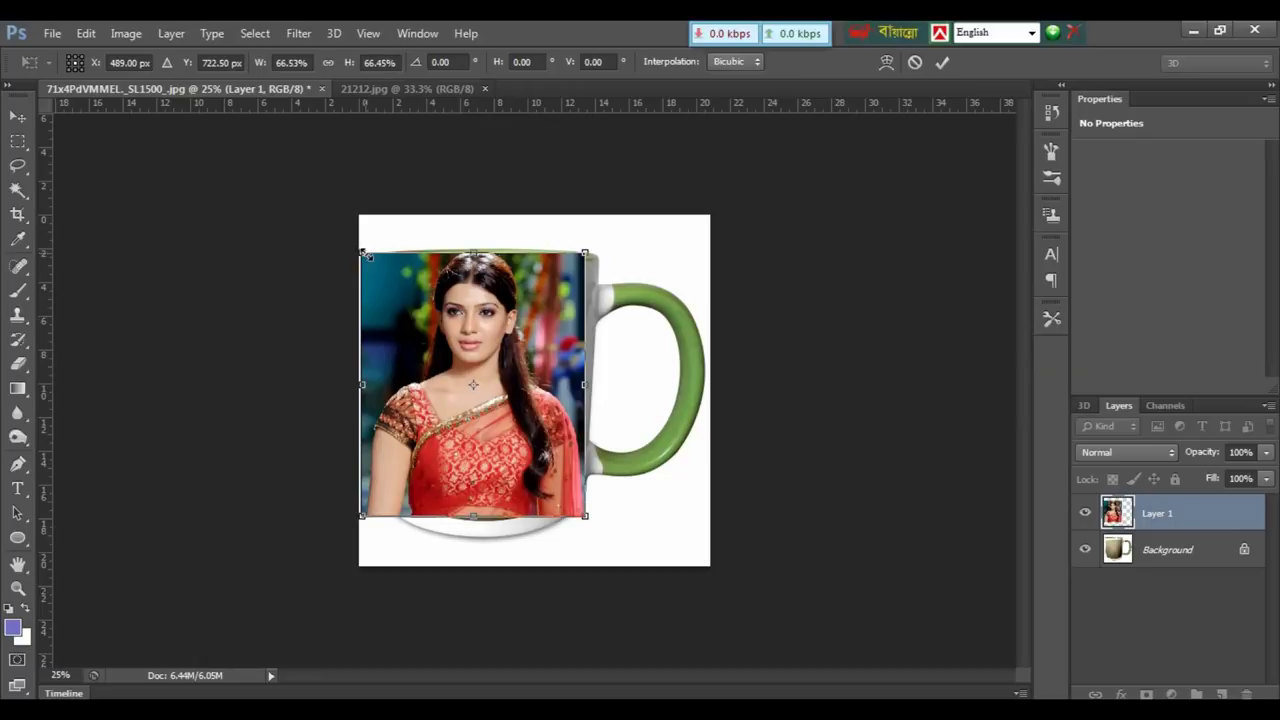
drag(362, 252, 372, 265)
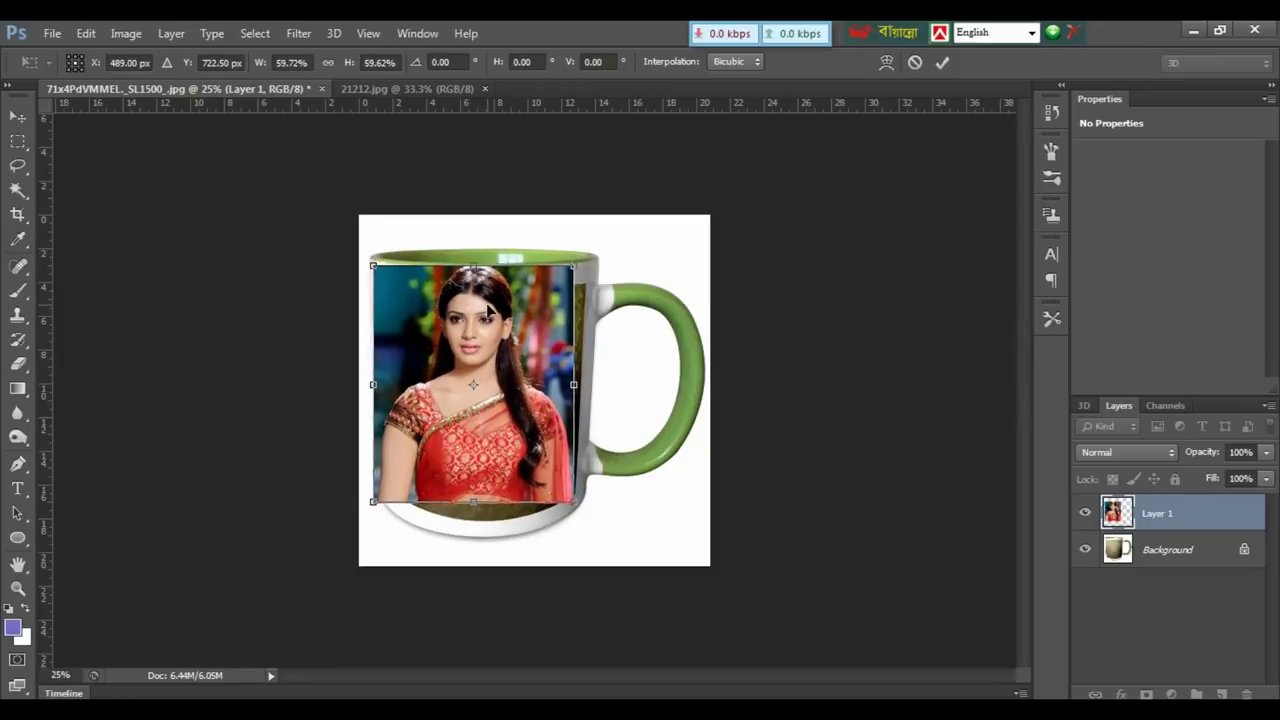
drag(487, 306, 497, 328)
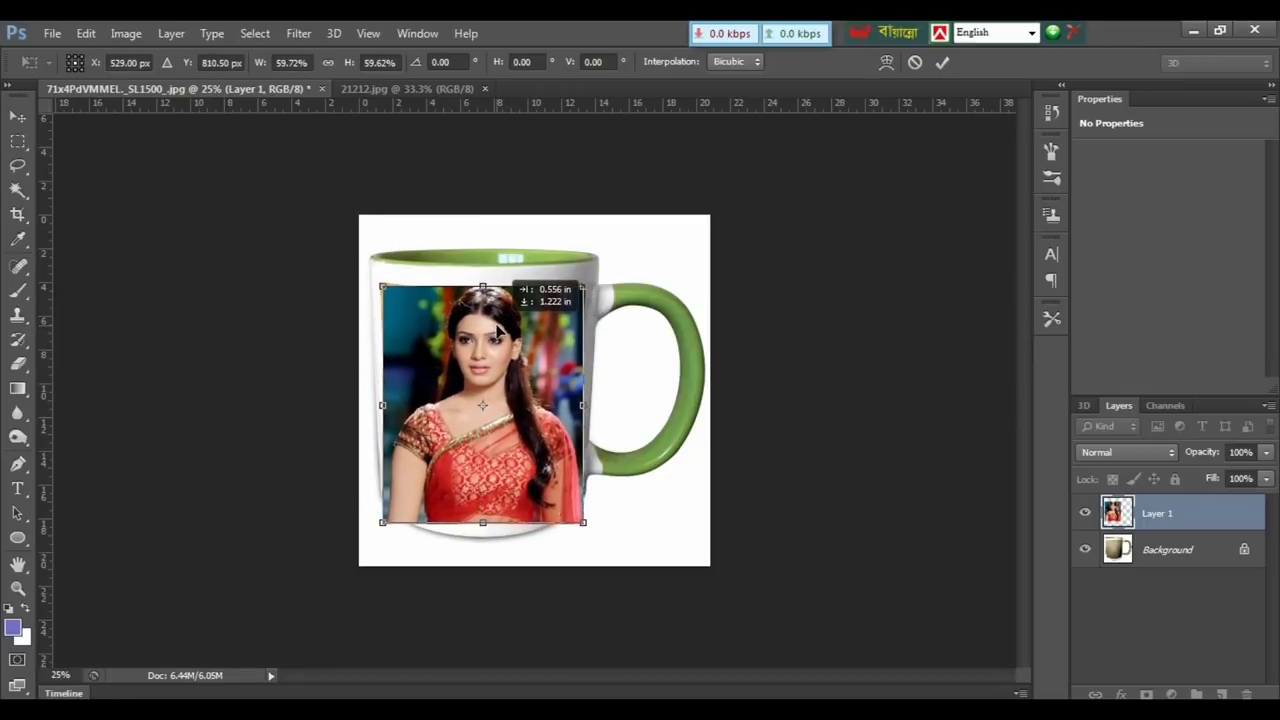
key(ctrl+plus)
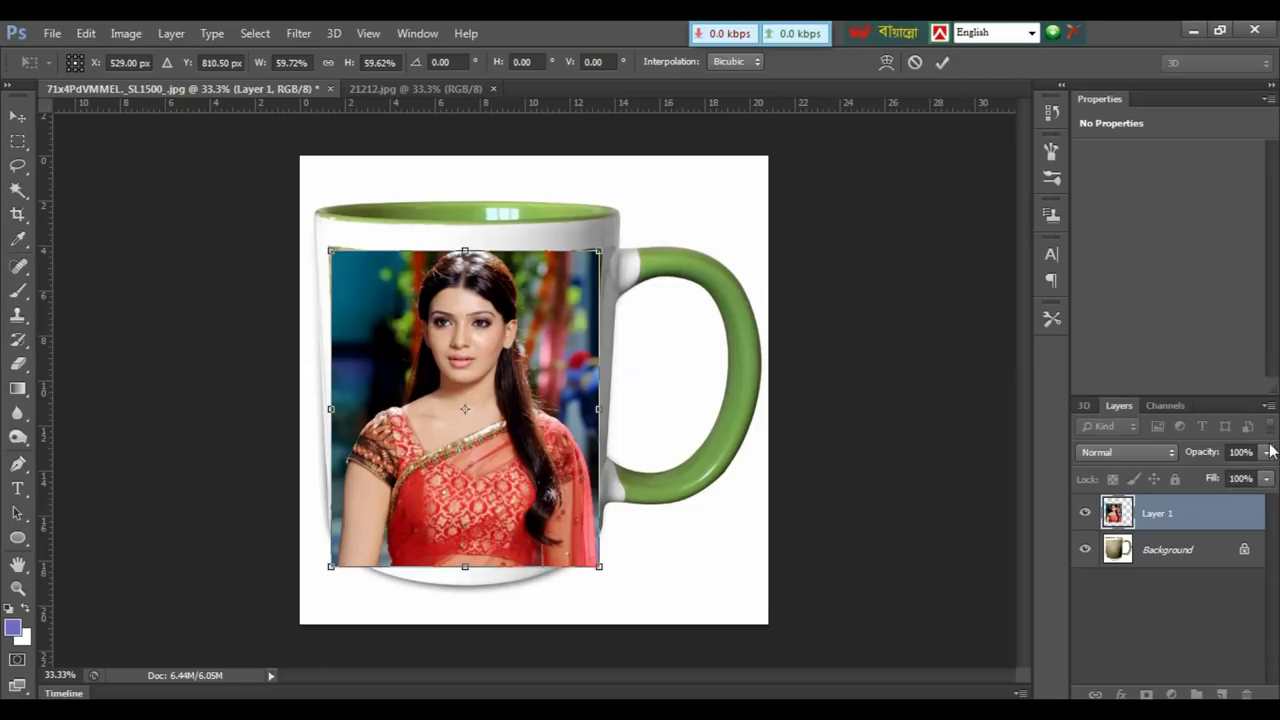
Lower Layer 1's opacity to 56% so the mug's surface shows through.
click(1268, 452)
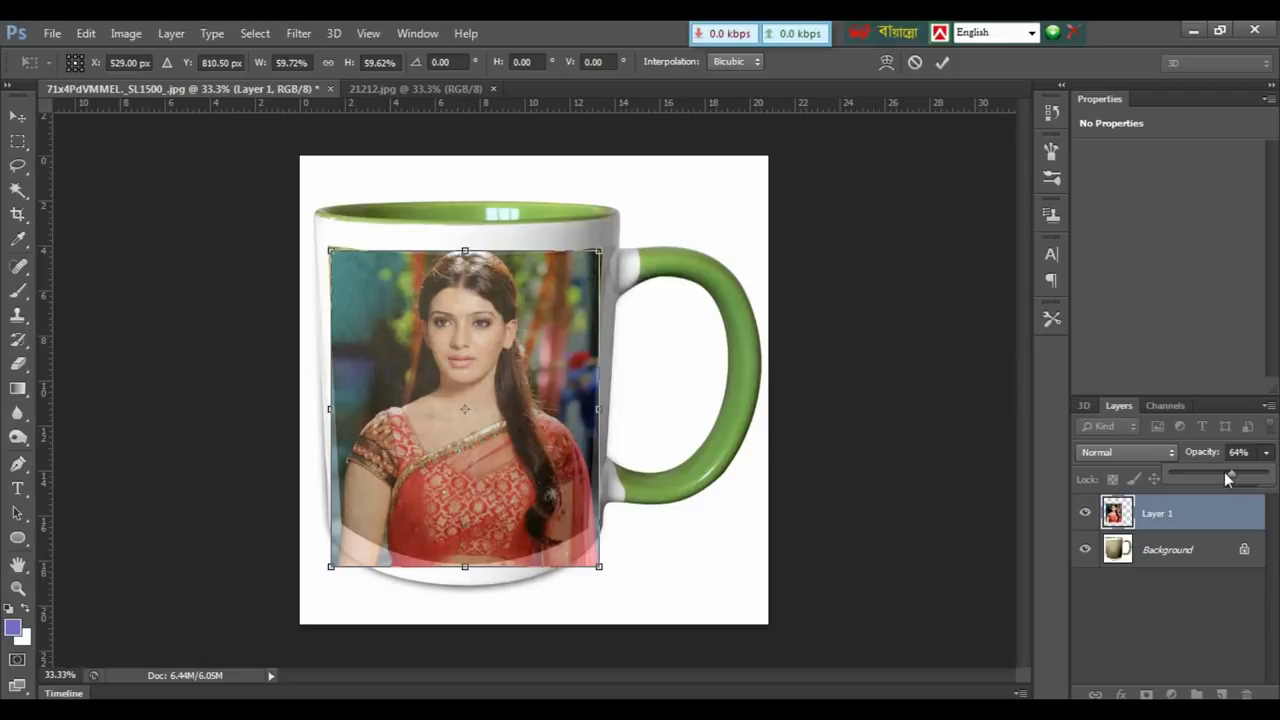
key(ctrl+plus)
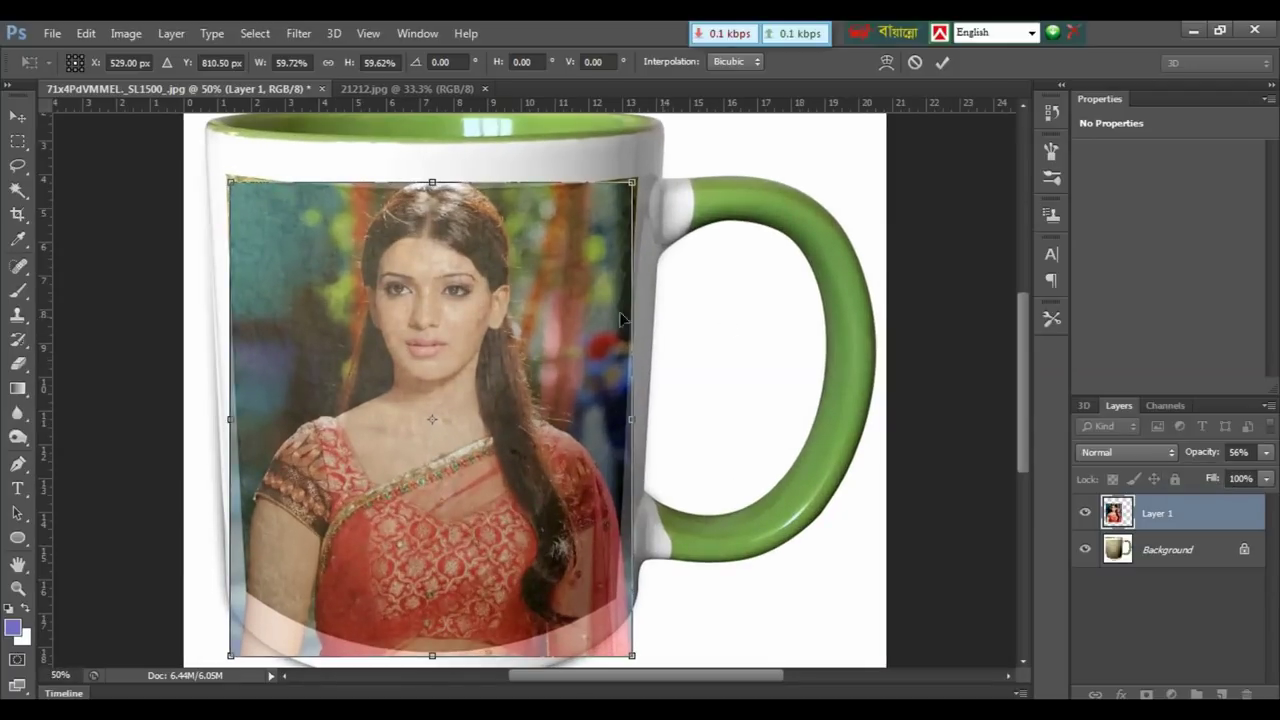
Switch to corner-by-corner transforming and fit the portrait's top corners to the mug's edges.
right_click(530, 293)
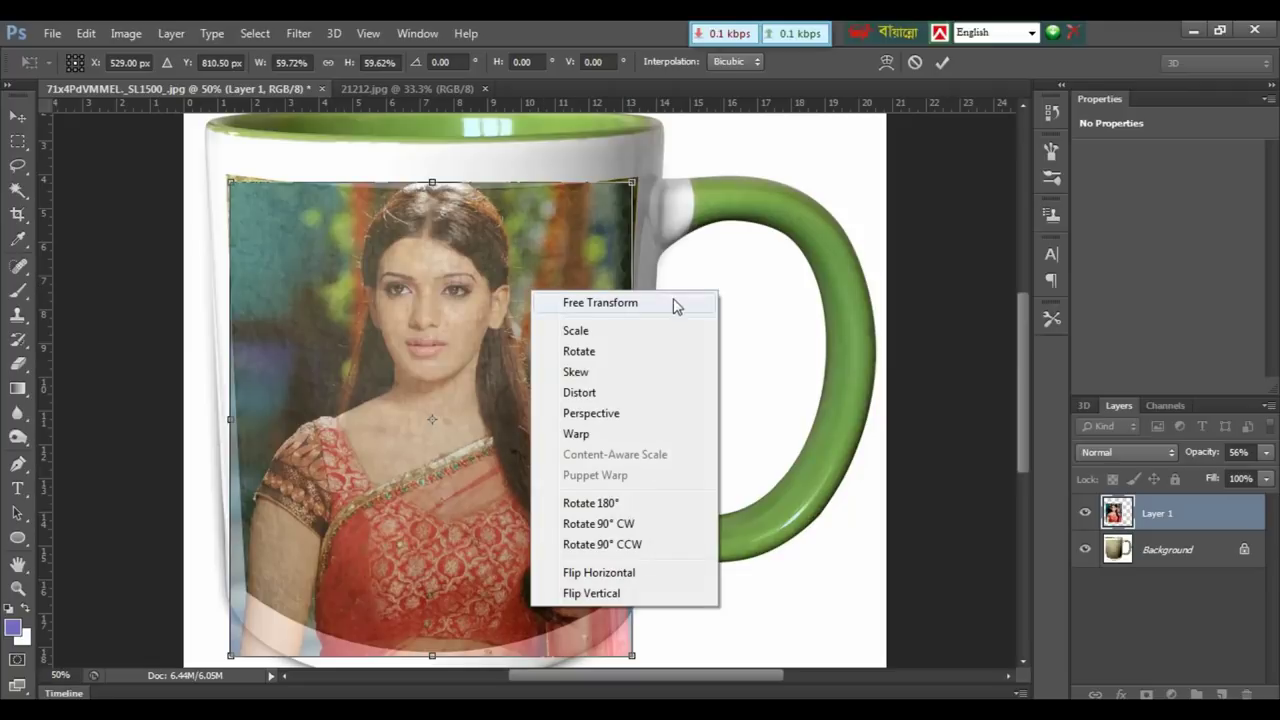
click(590, 393)
key(ctrl+plus)
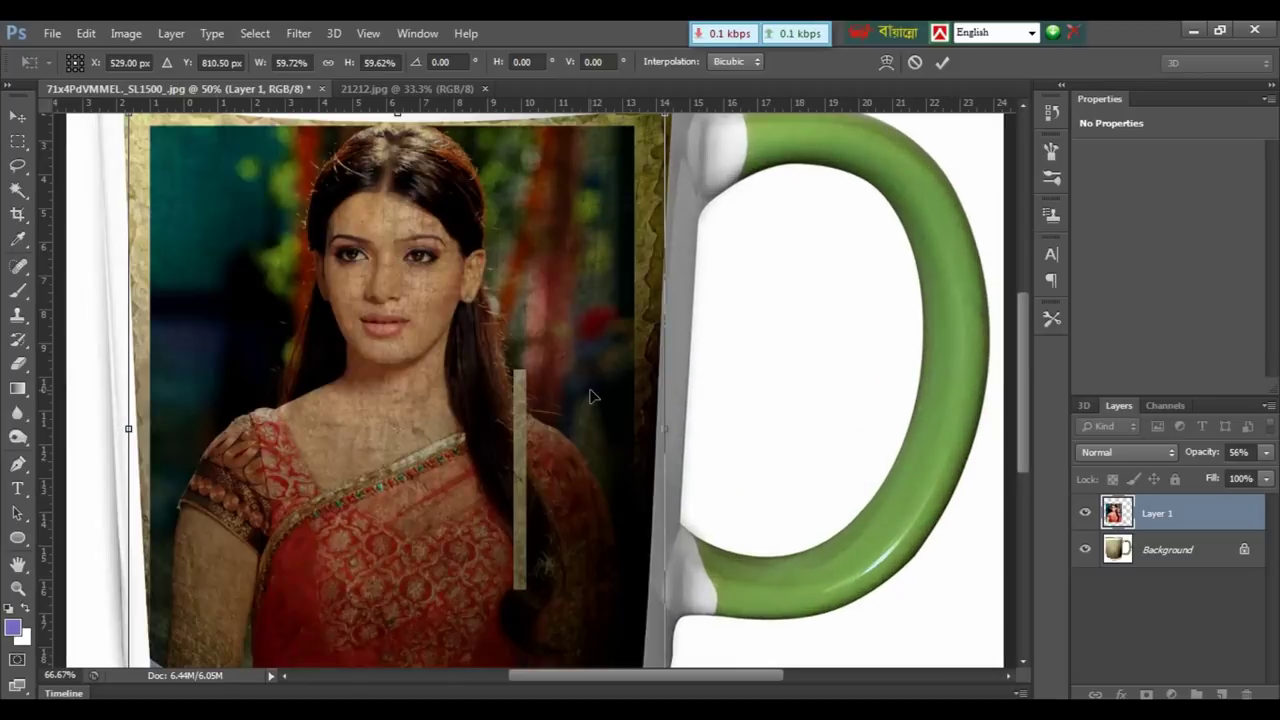
drag(376, 295, 499, 420)
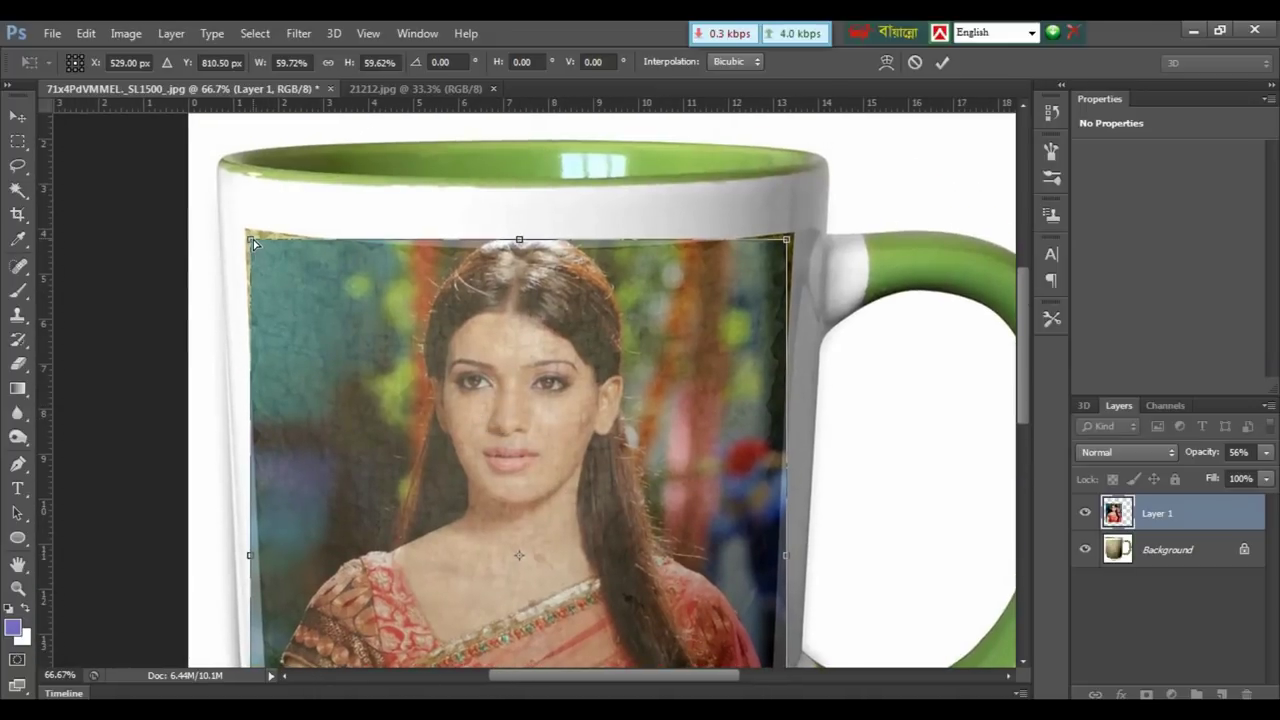
drag(250, 241, 249, 232)
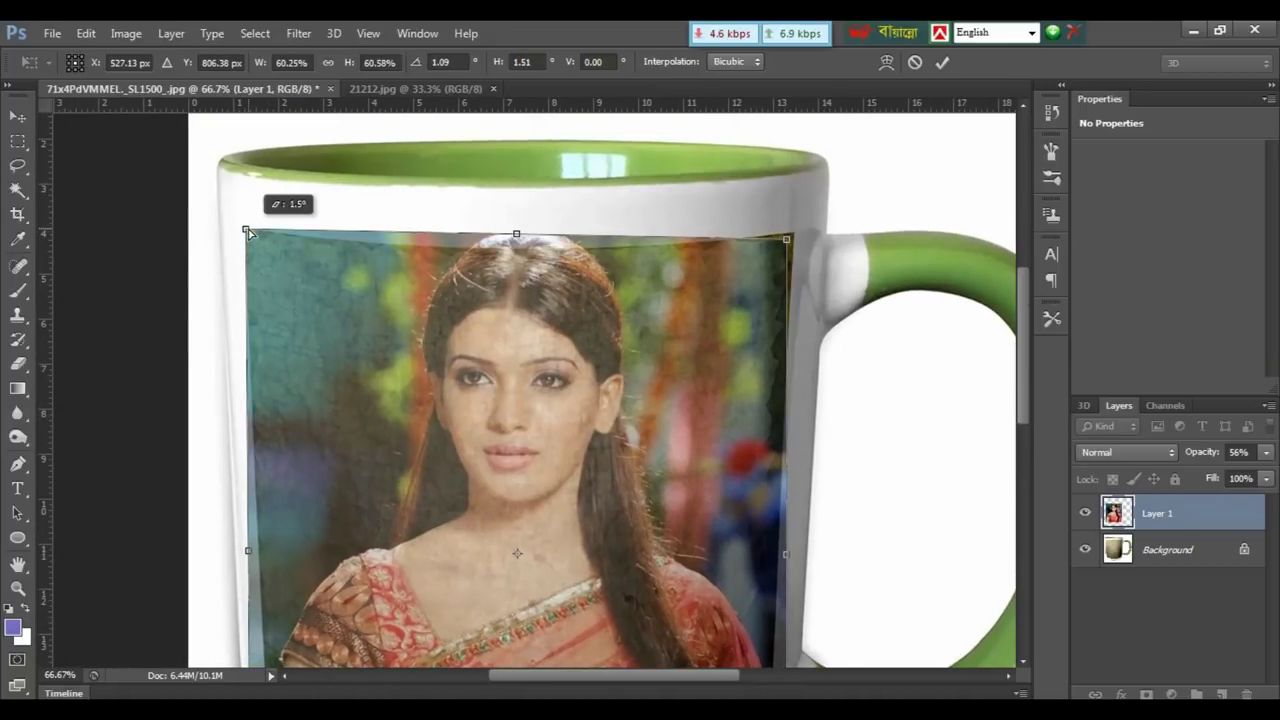
drag(249, 232, 247, 231)
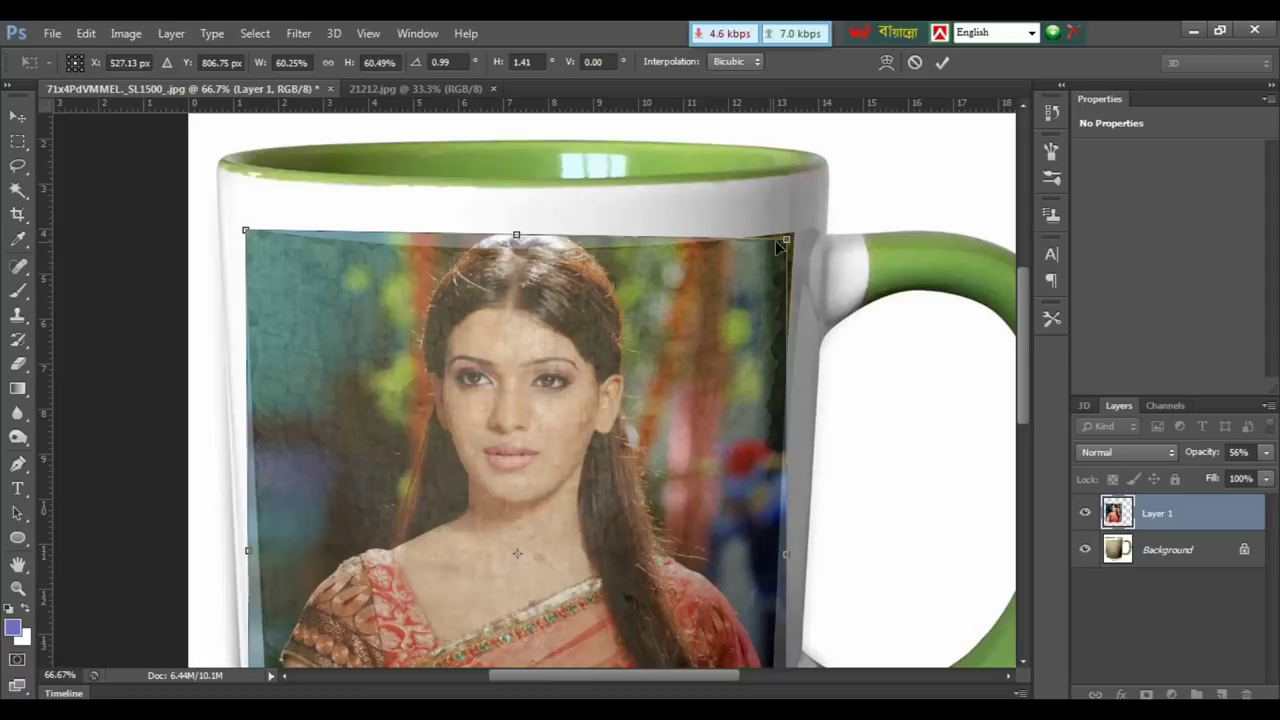
drag(786, 240, 792, 238)
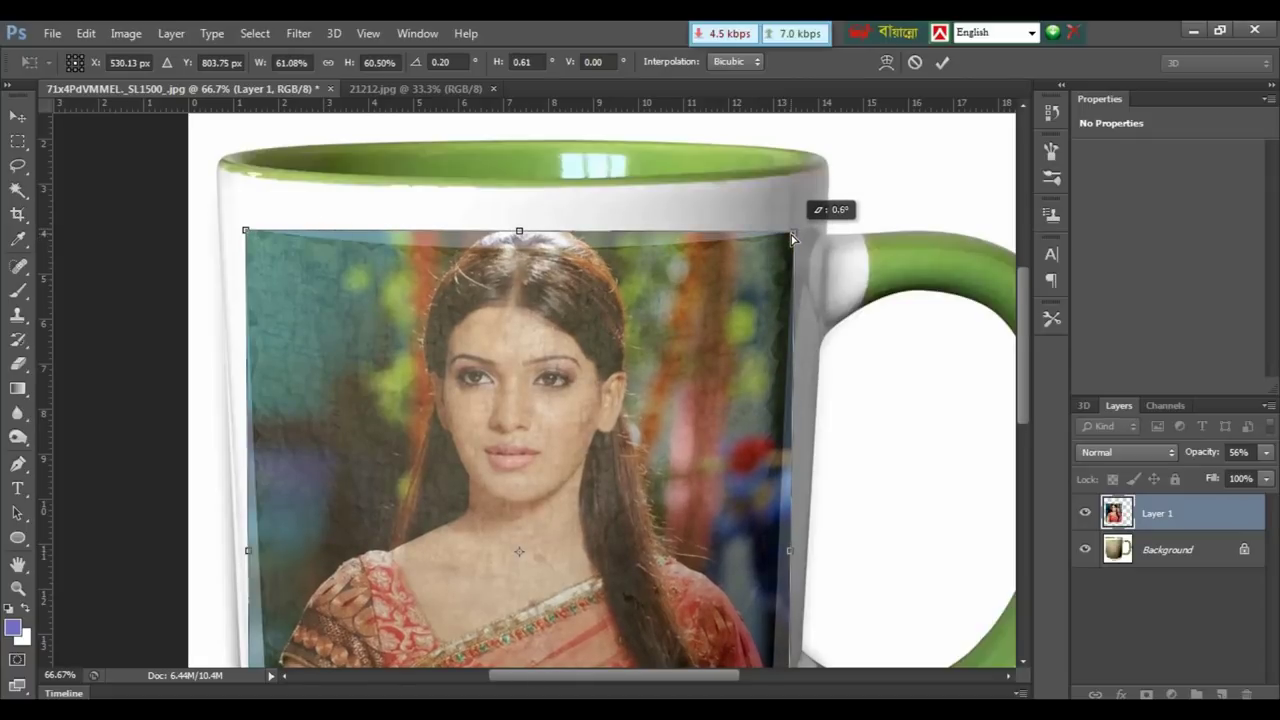
Pull the portrait's bottom corners up and inward to follow the mug's curve.
drag(703, 598, 705, 345)
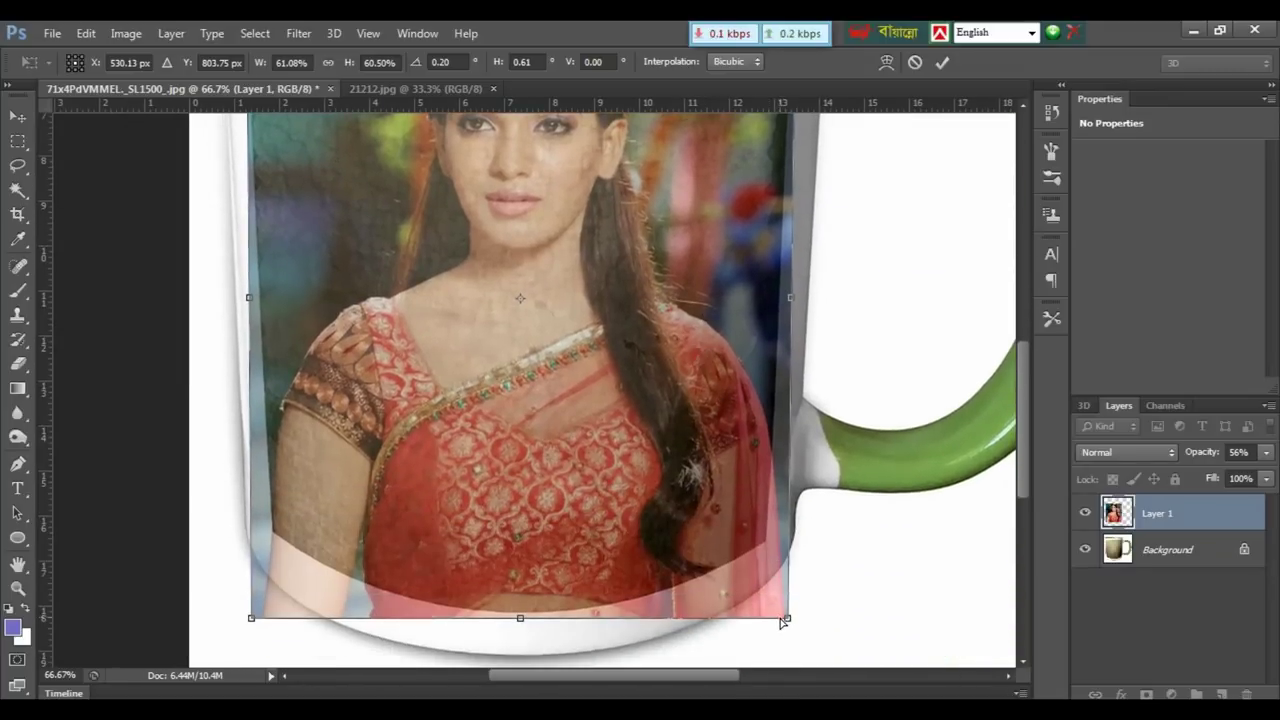
drag(783, 620, 766, 543)
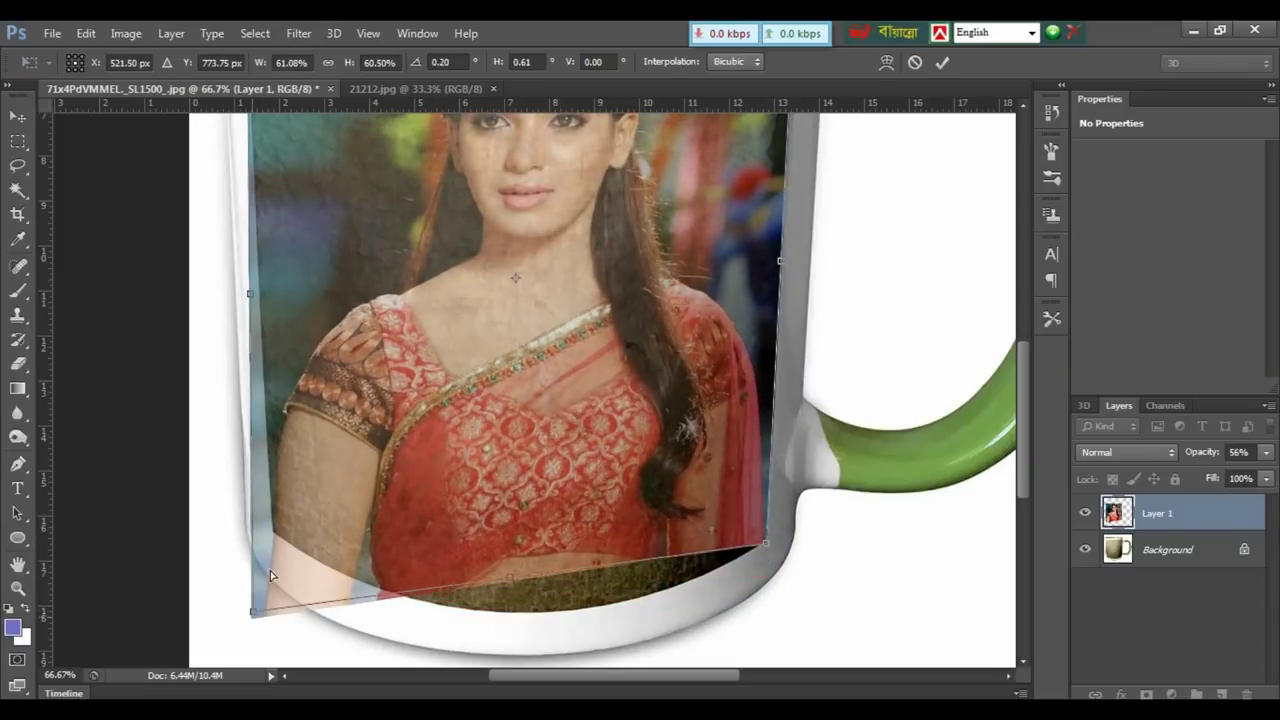
drag(254, 618, 273, 535)
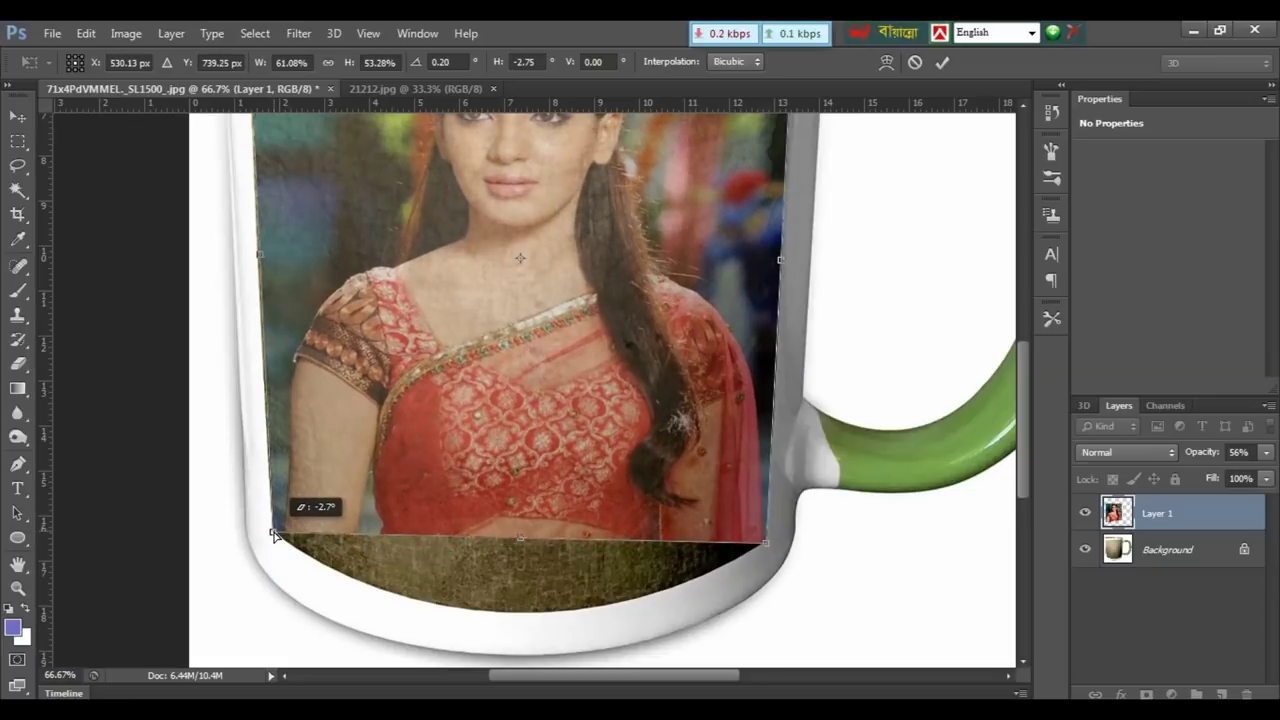
drag(492, 487, 508, 689)
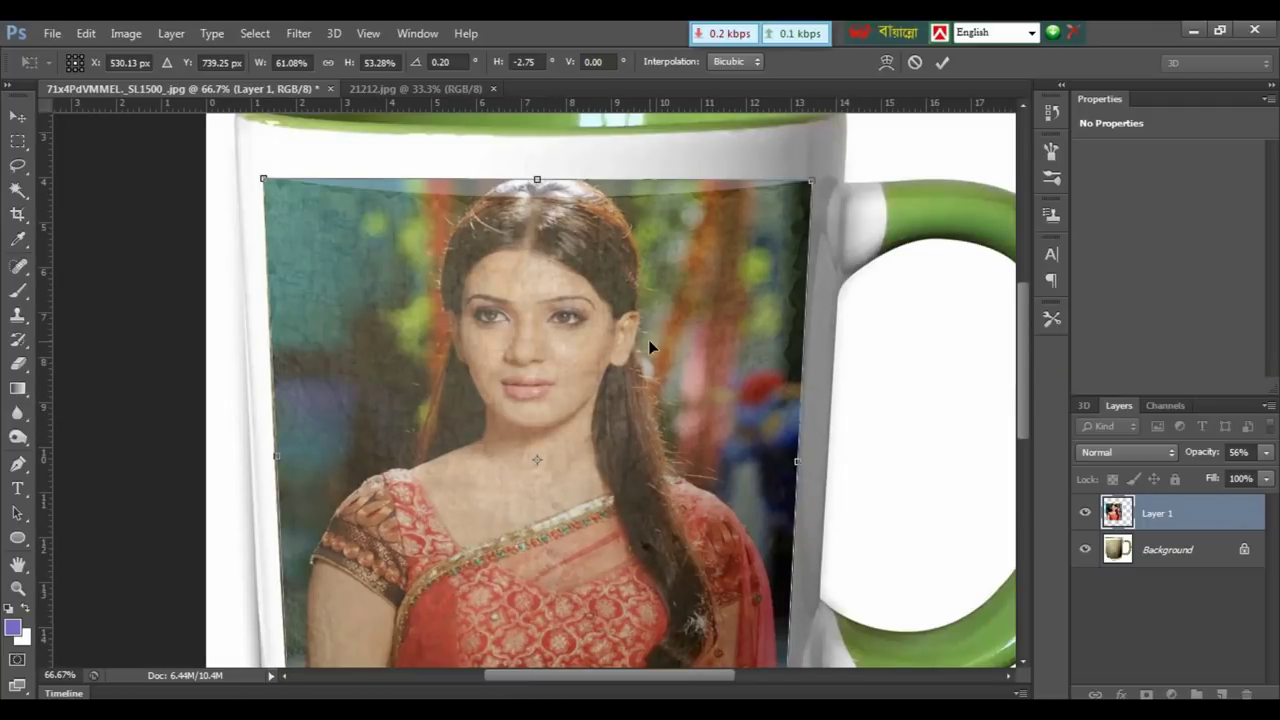
Switch the transform to Warp and bend the portrait's top edge down along the rim.
right_click(595, 318)
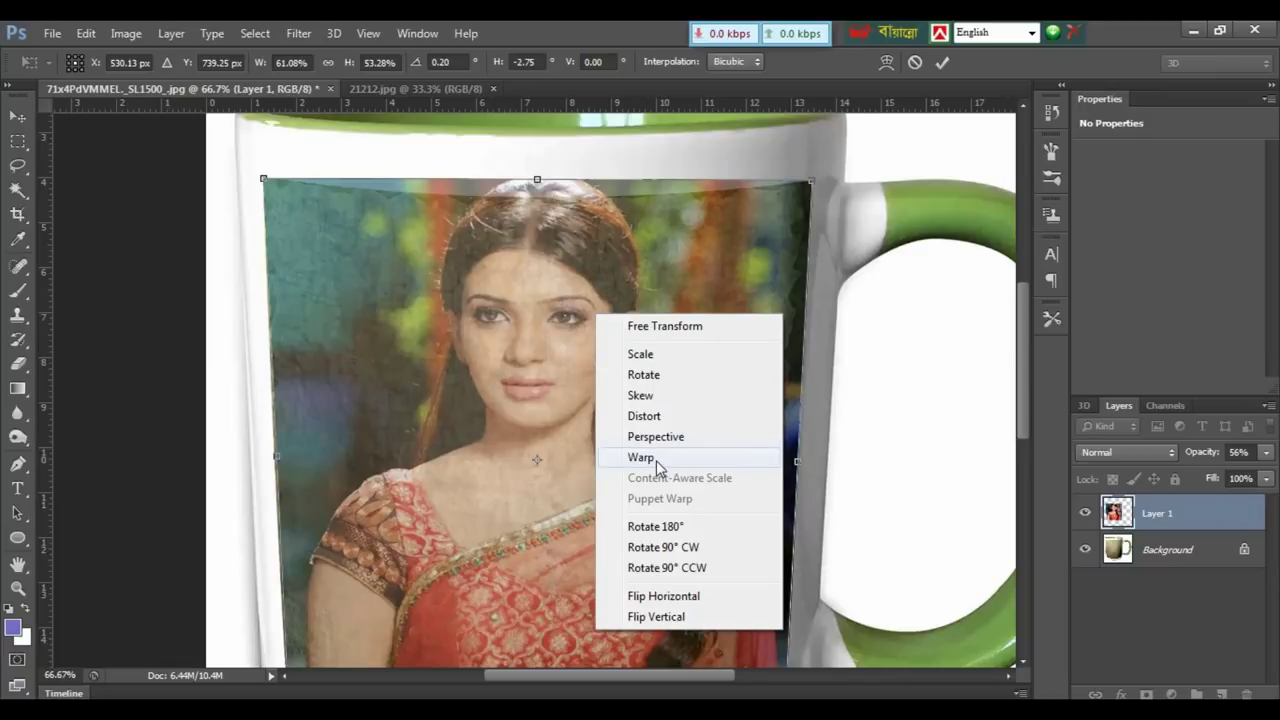
click(656, 460)
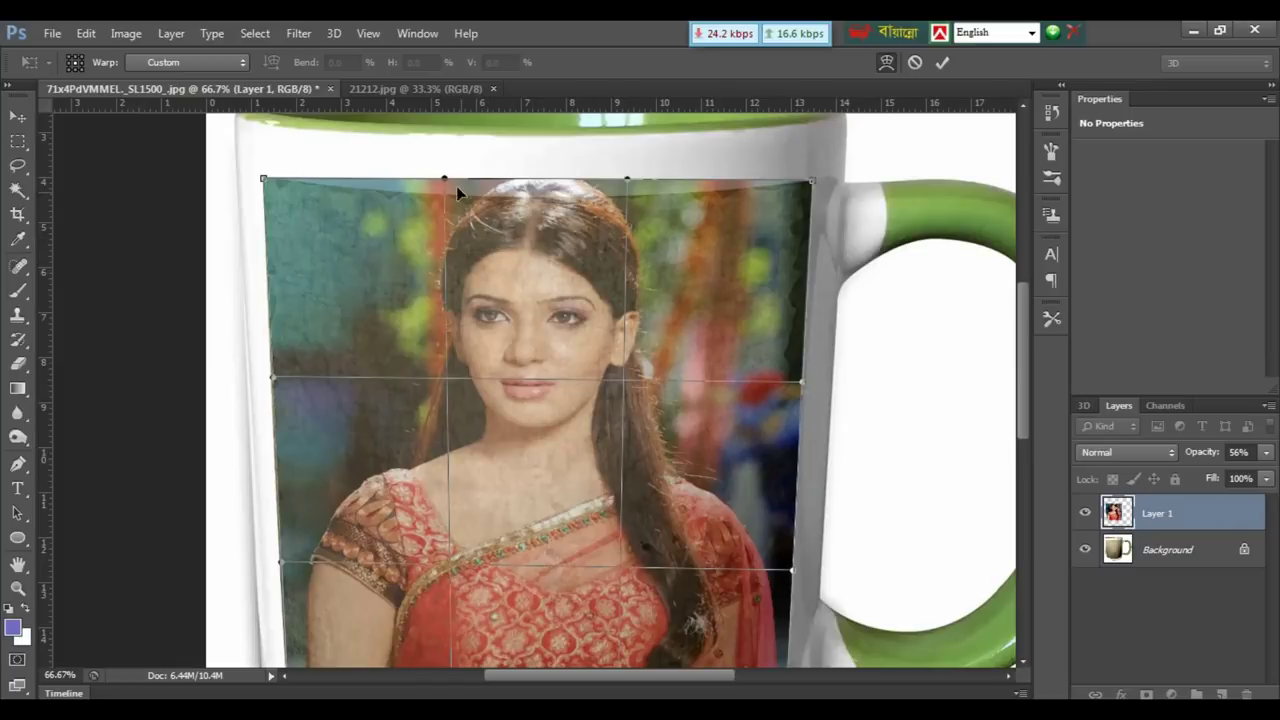
drag(446, 183, 446, 213)
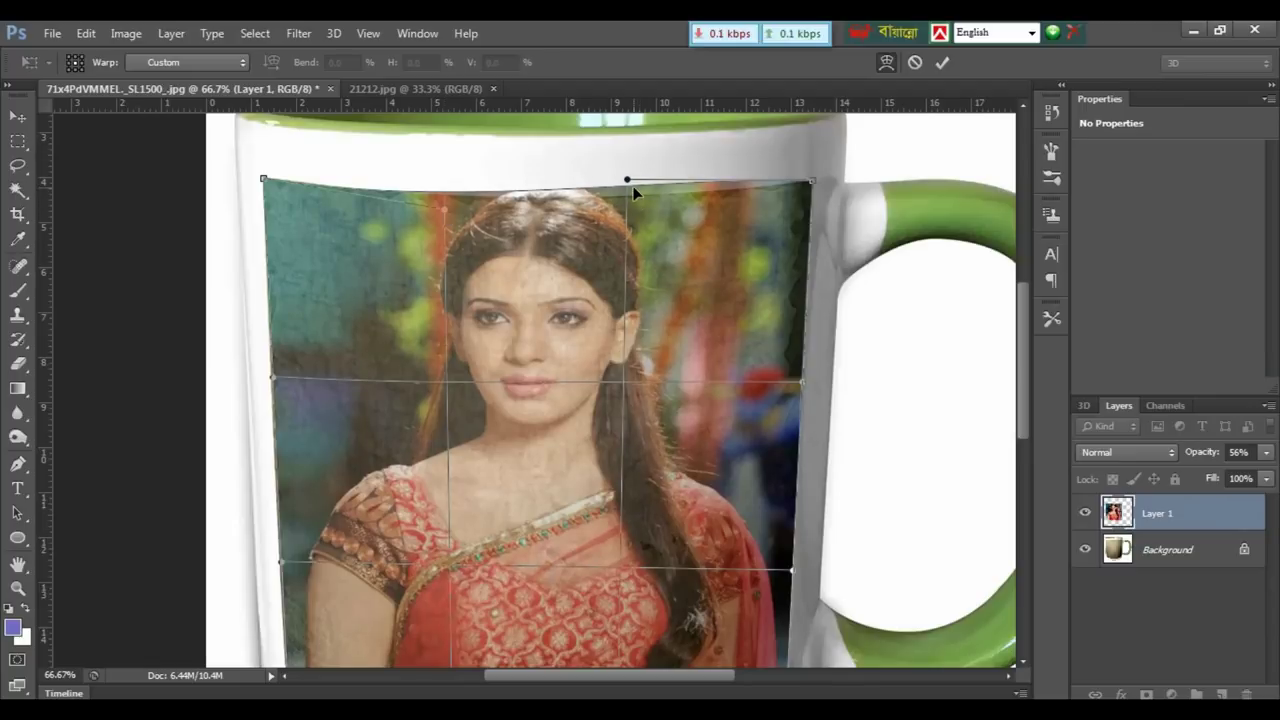
drag(628, 181, 629, 198)
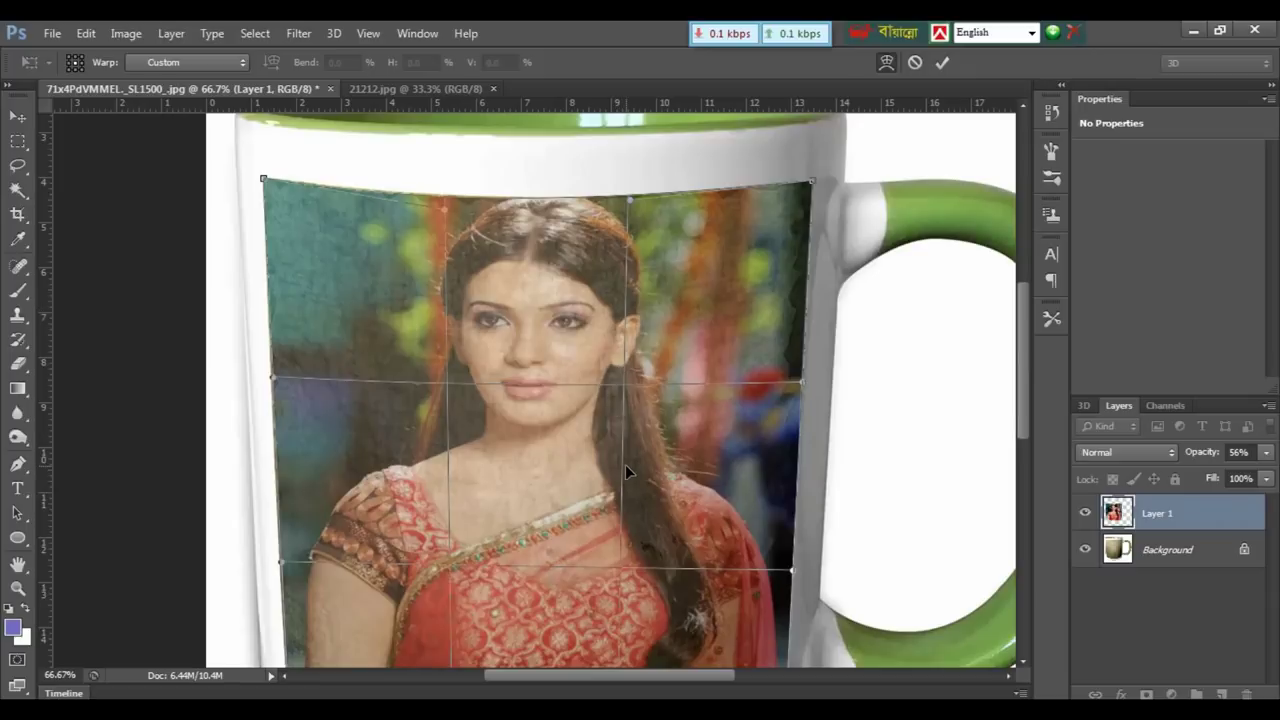
Curve the portrait's bottom edge along the mug base and apply the warp.
drag(625, 464, 621, 400)
key(ctrl+r)
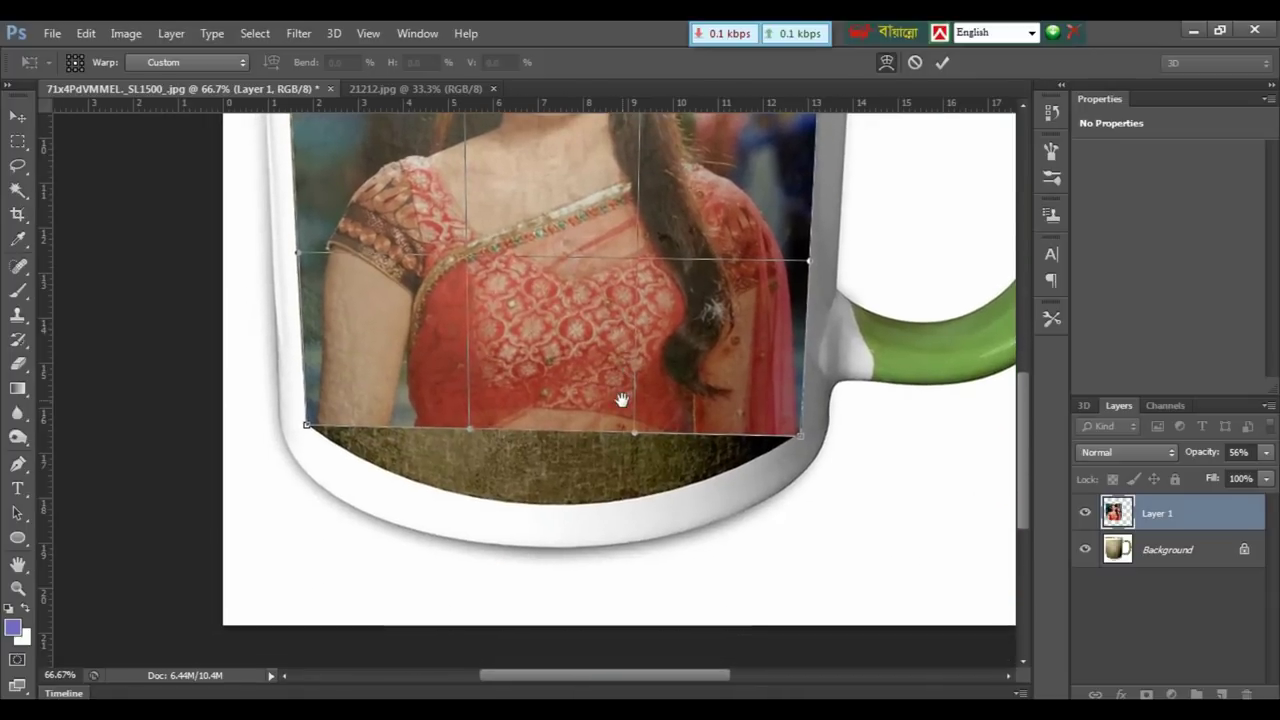
drag(634, 438, 639, 511)
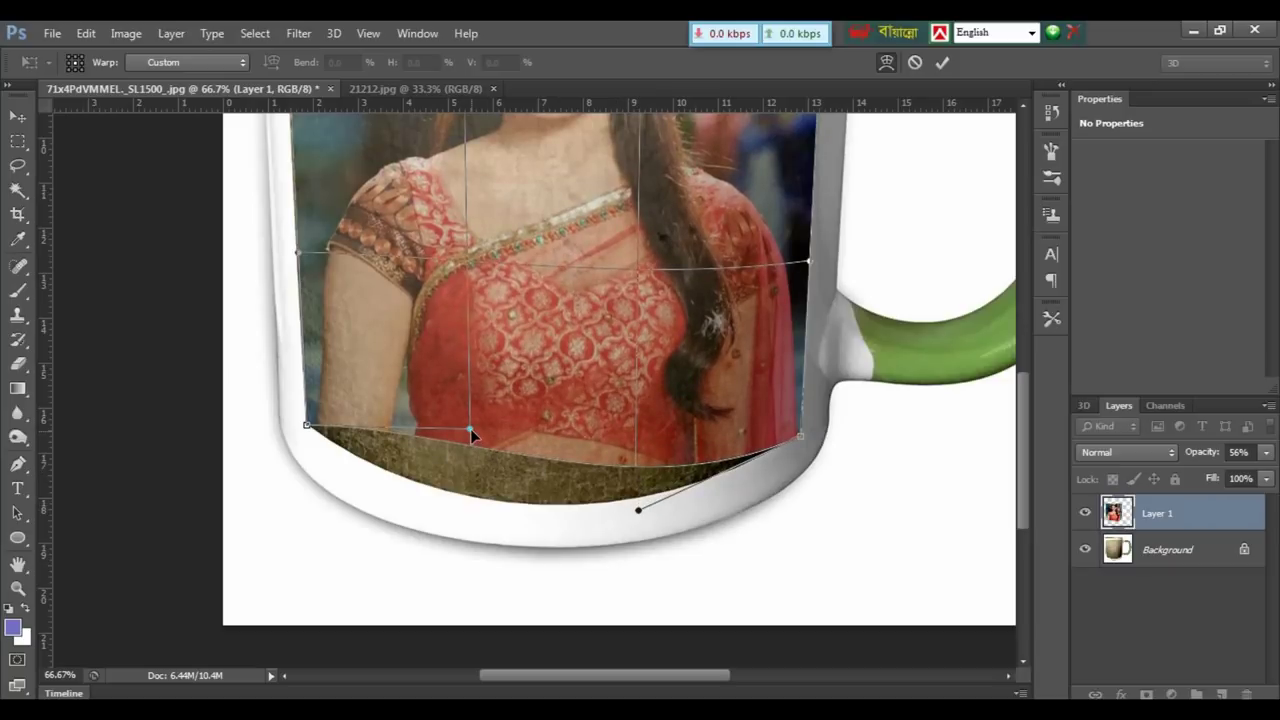
drag(470, 428, 459, 536)
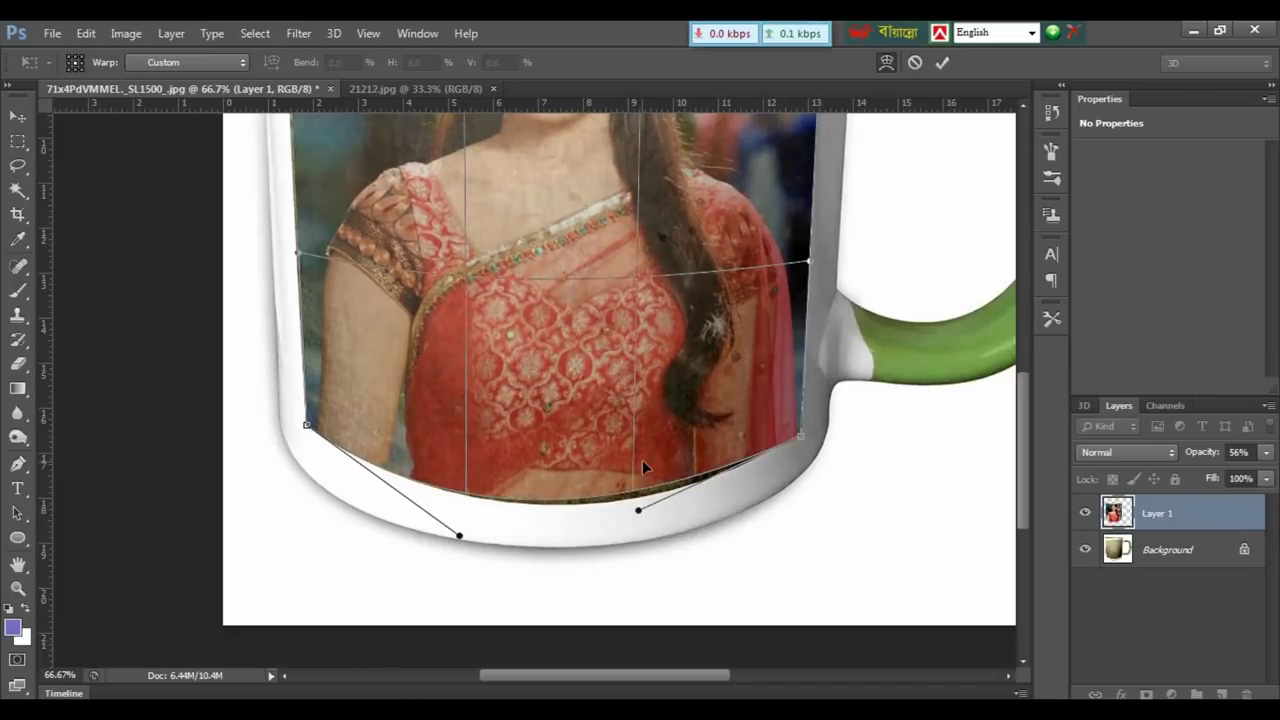
drag(637, 518, 650, 530)
key(ctrl+minus)
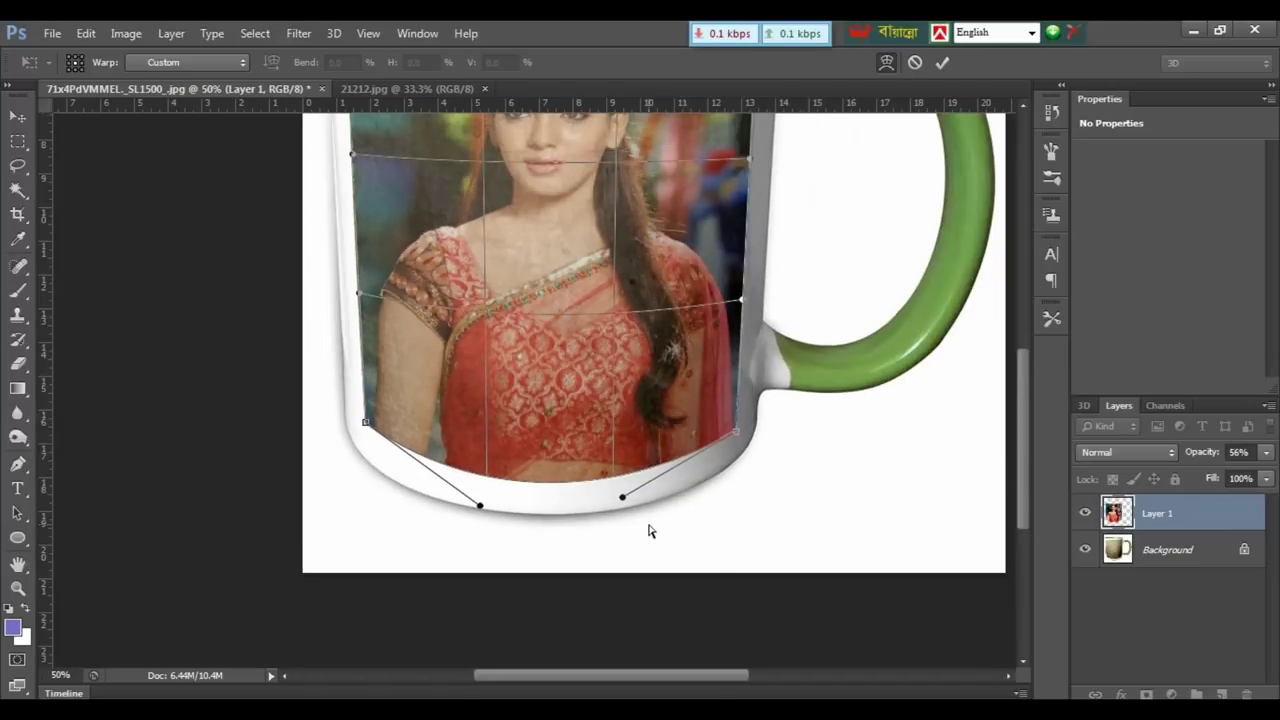
key(ctrl+minus)
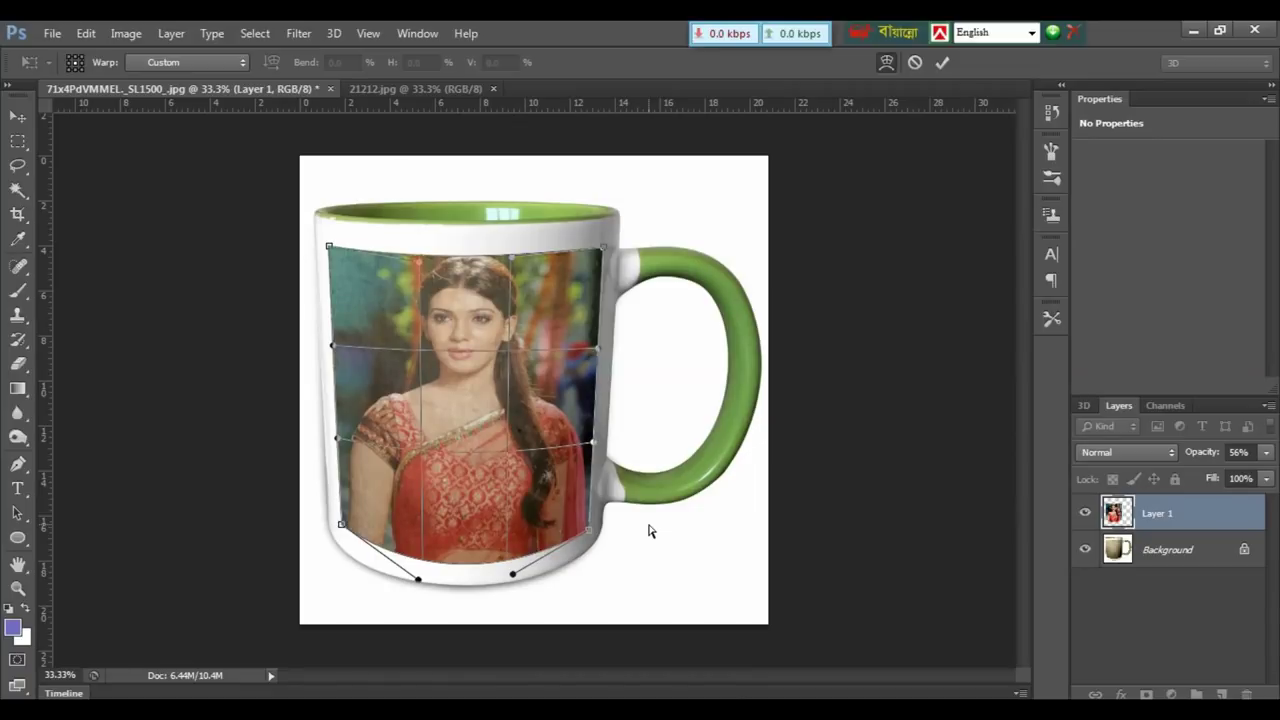
key(Return)
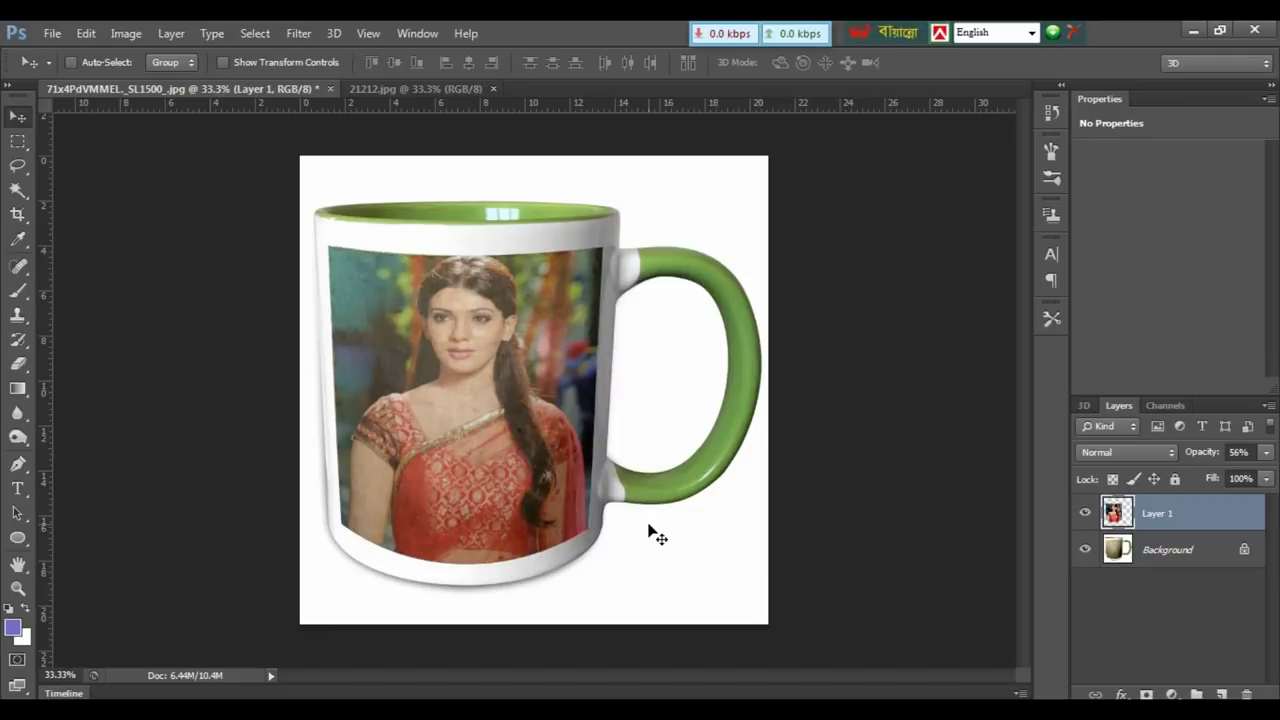
Set Layer 1's opacity from 56% back to 100%.
key(ctrl+plus)
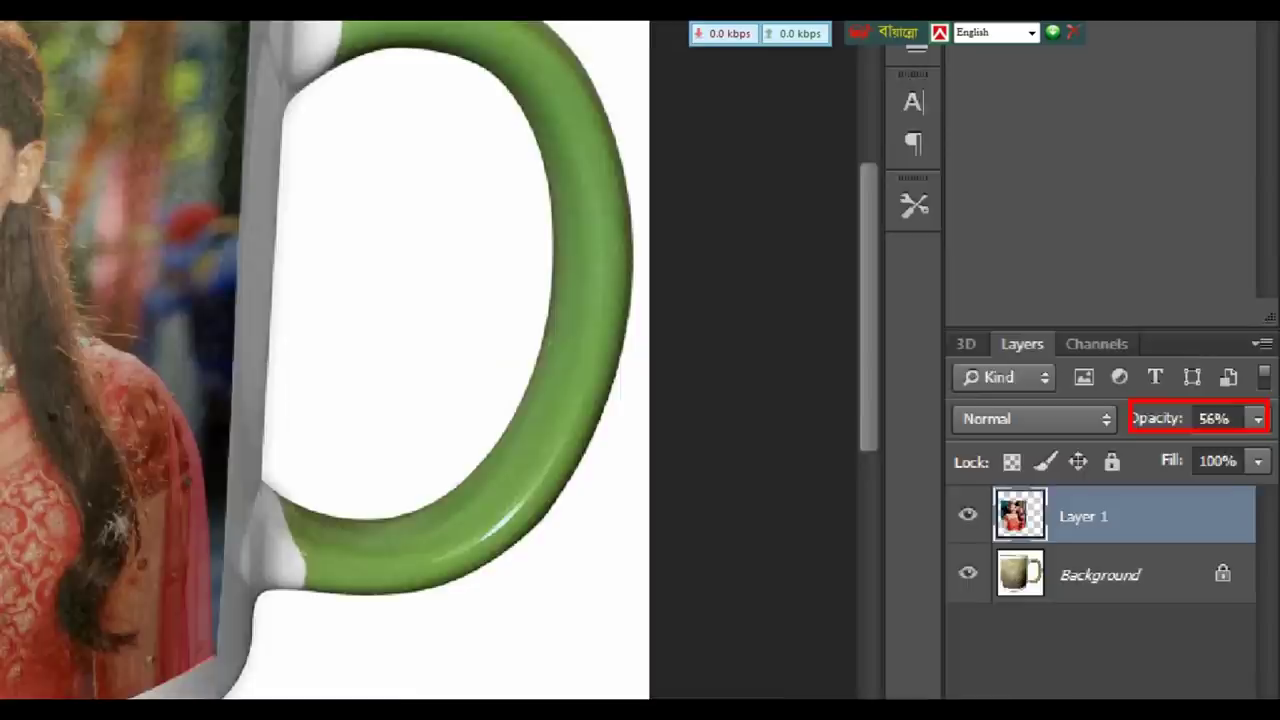
click(1265, 456)
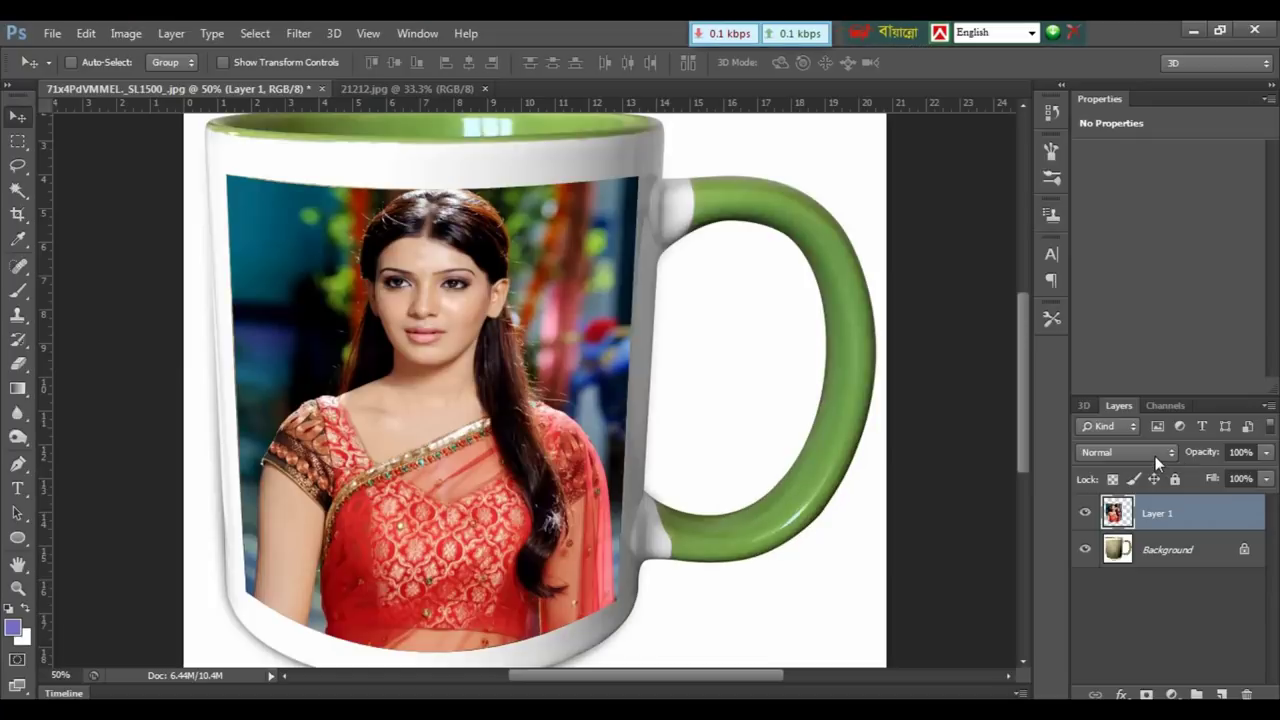
Try Multiply, then set the portrait layer's blend mode to Luminosity for a sepia look.
click(1155, 456)
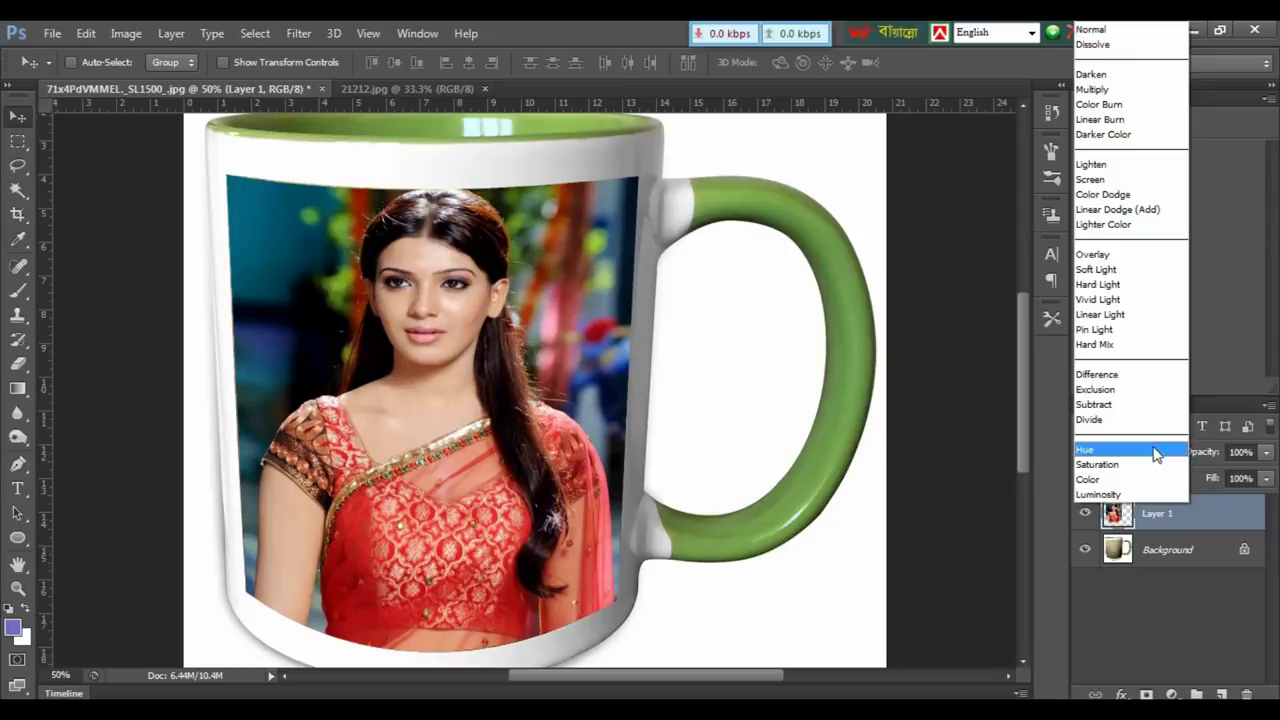
click(1124, 95)
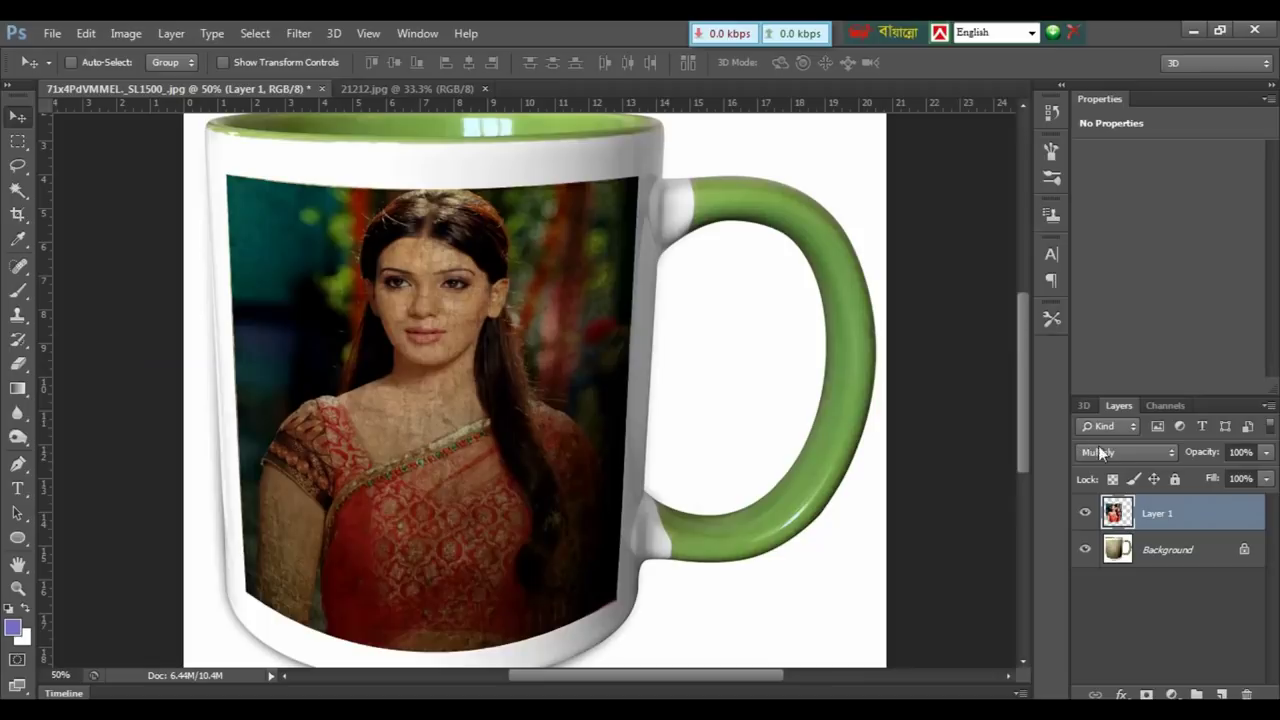
click(1110, 447)
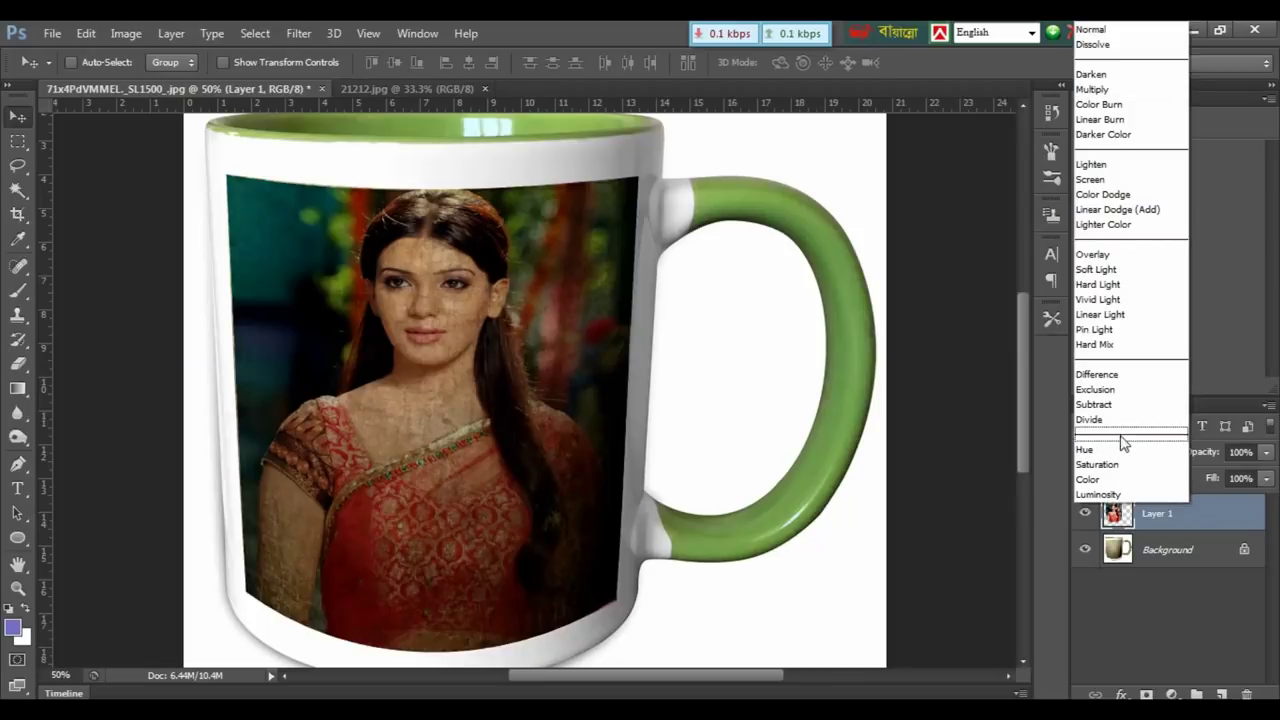
click(1100, 494)
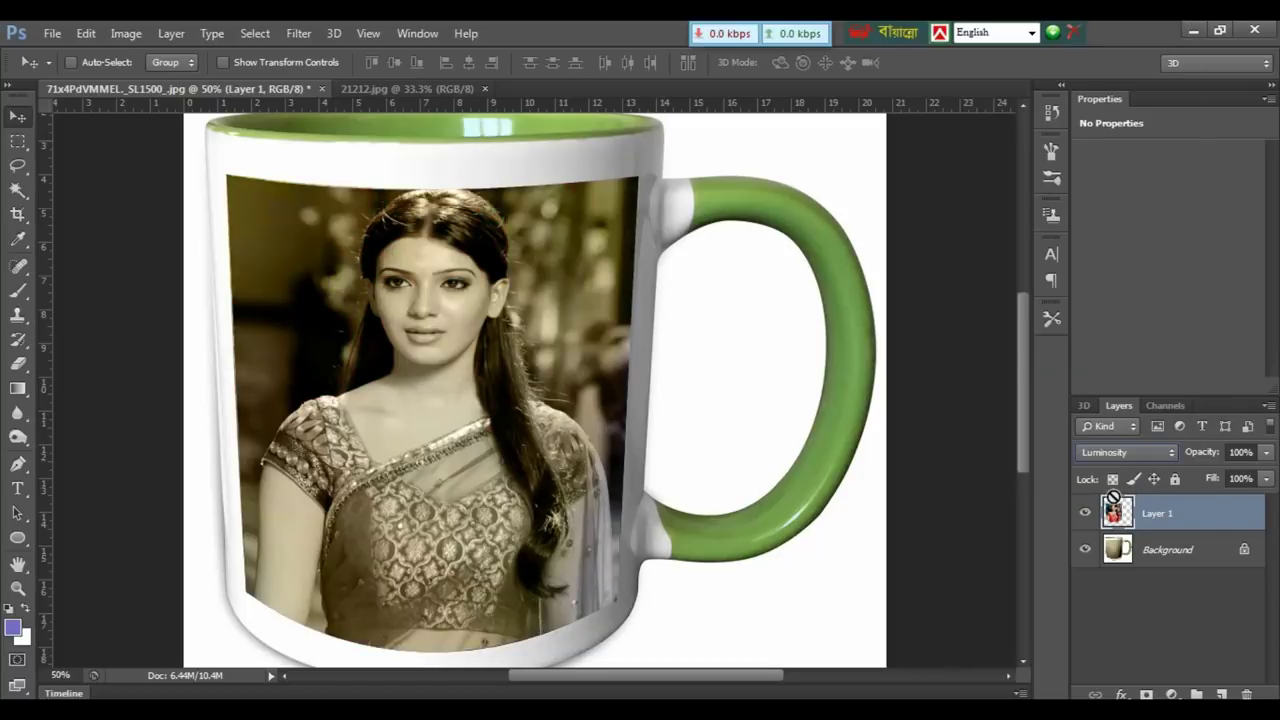
key(ctrl+minus)
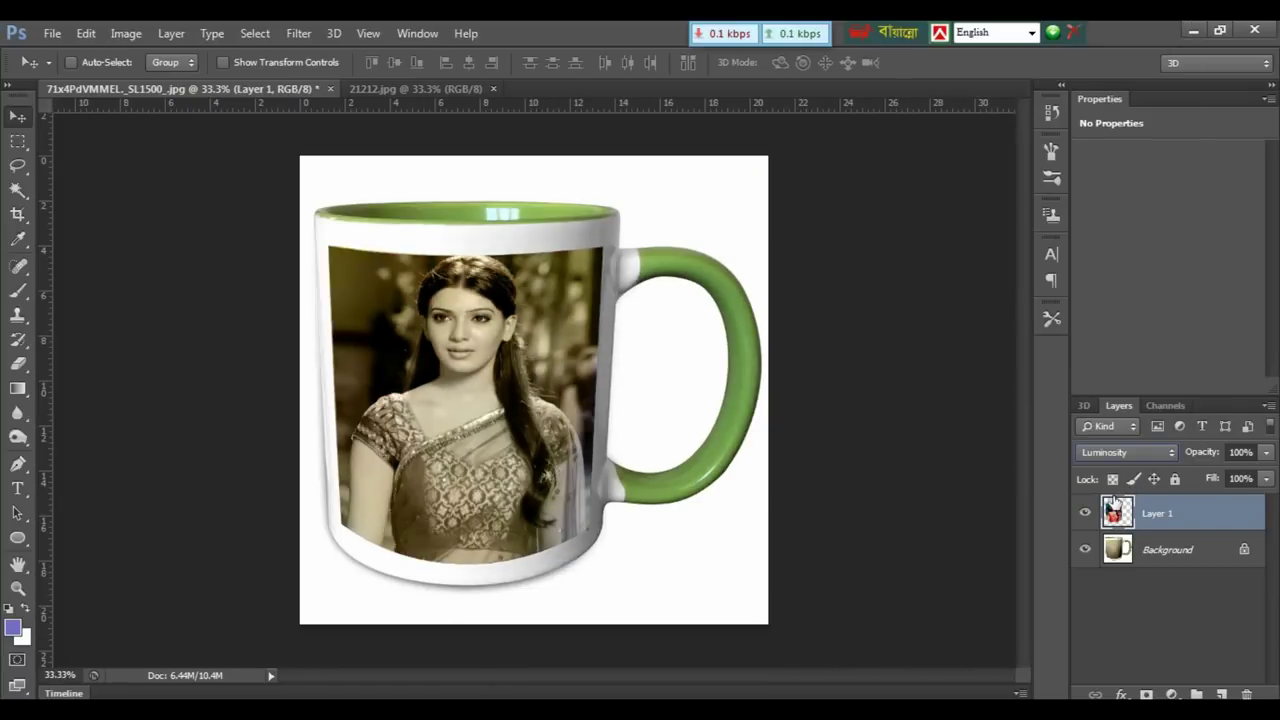